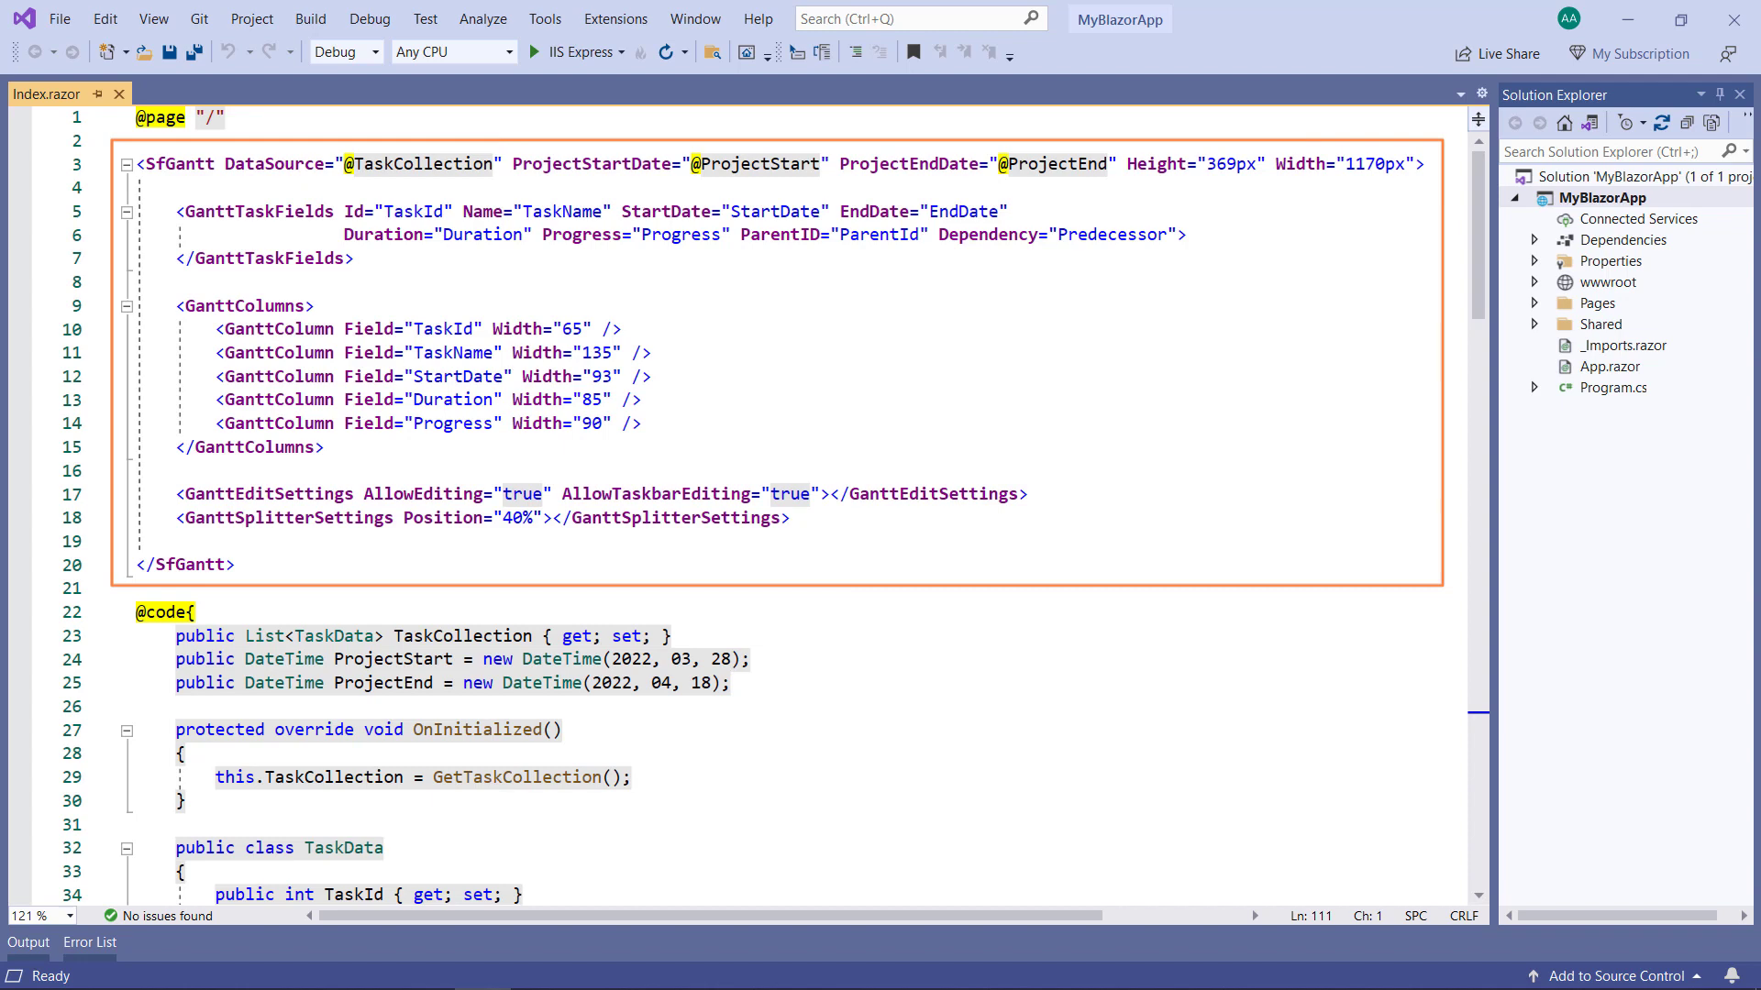
{"action": "scroll", "coordinate": [1434, 682], "scroll_direction": "down", "scroll_amount": 6}
{"action": "scroll", "coordinate": [1434, 683], "scroll_direction": "down", "scroll_amount": 4}
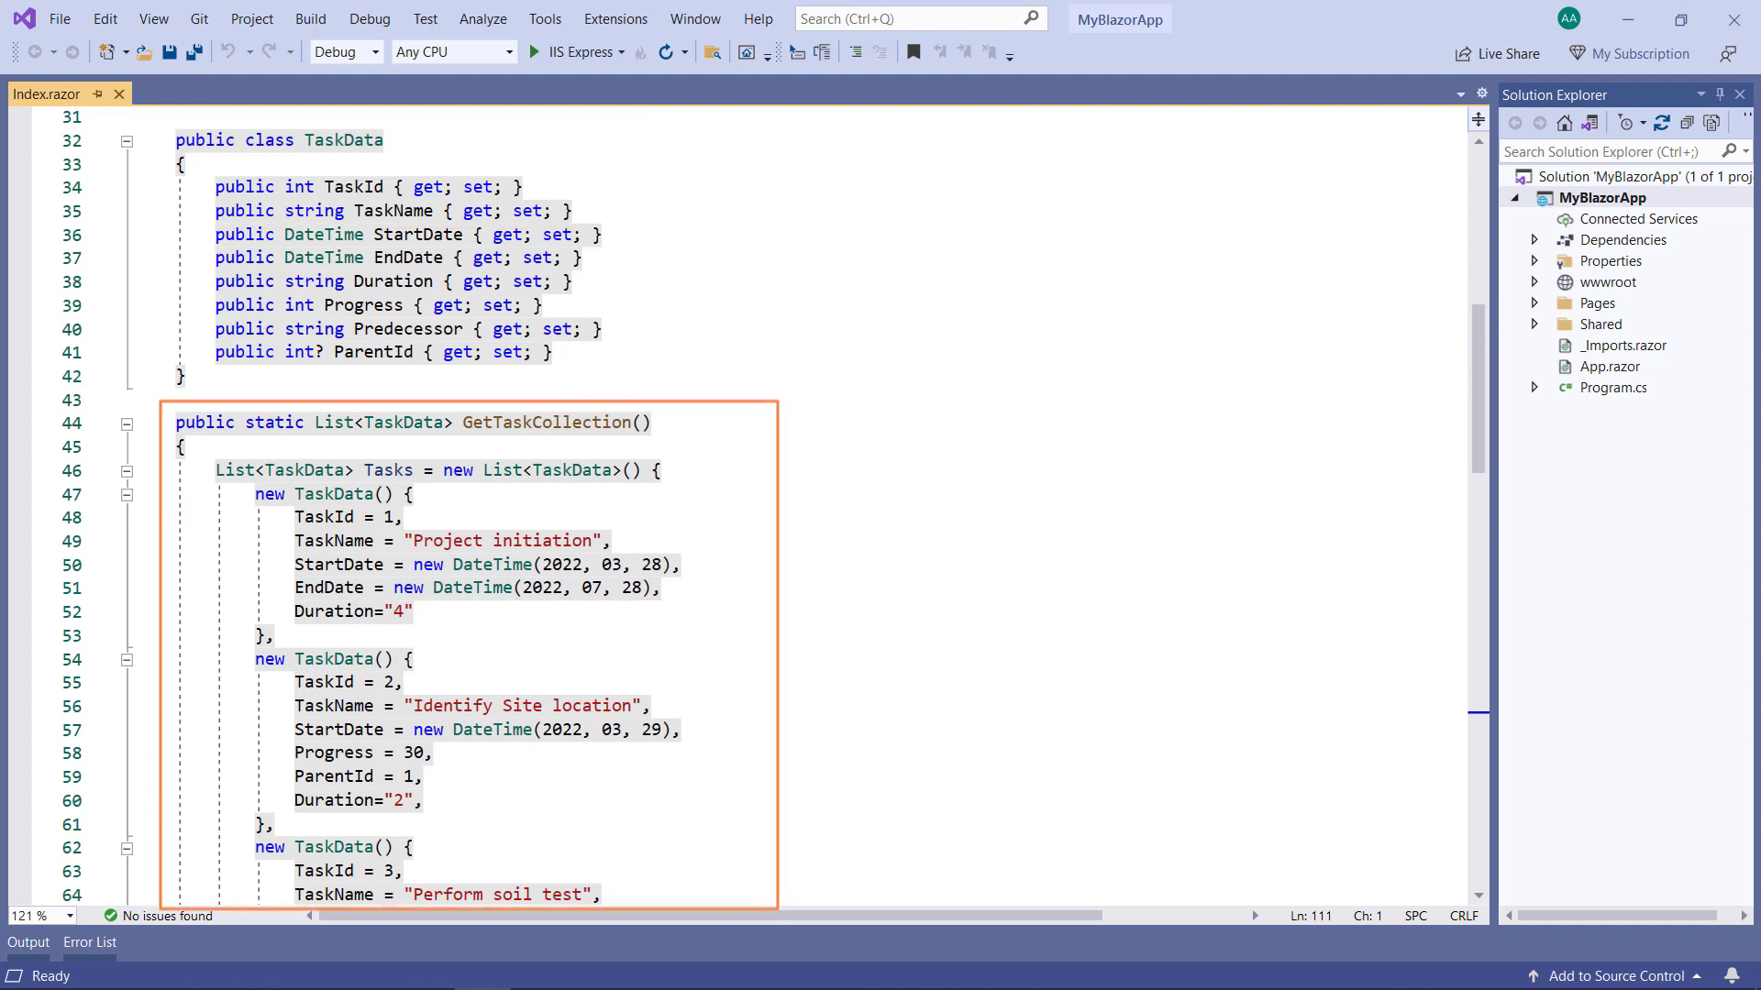
- Collapse the List<TaskData> initializer at line 46 in Index.razor
{"action": "left_click", "coordinate": [125, 471]}
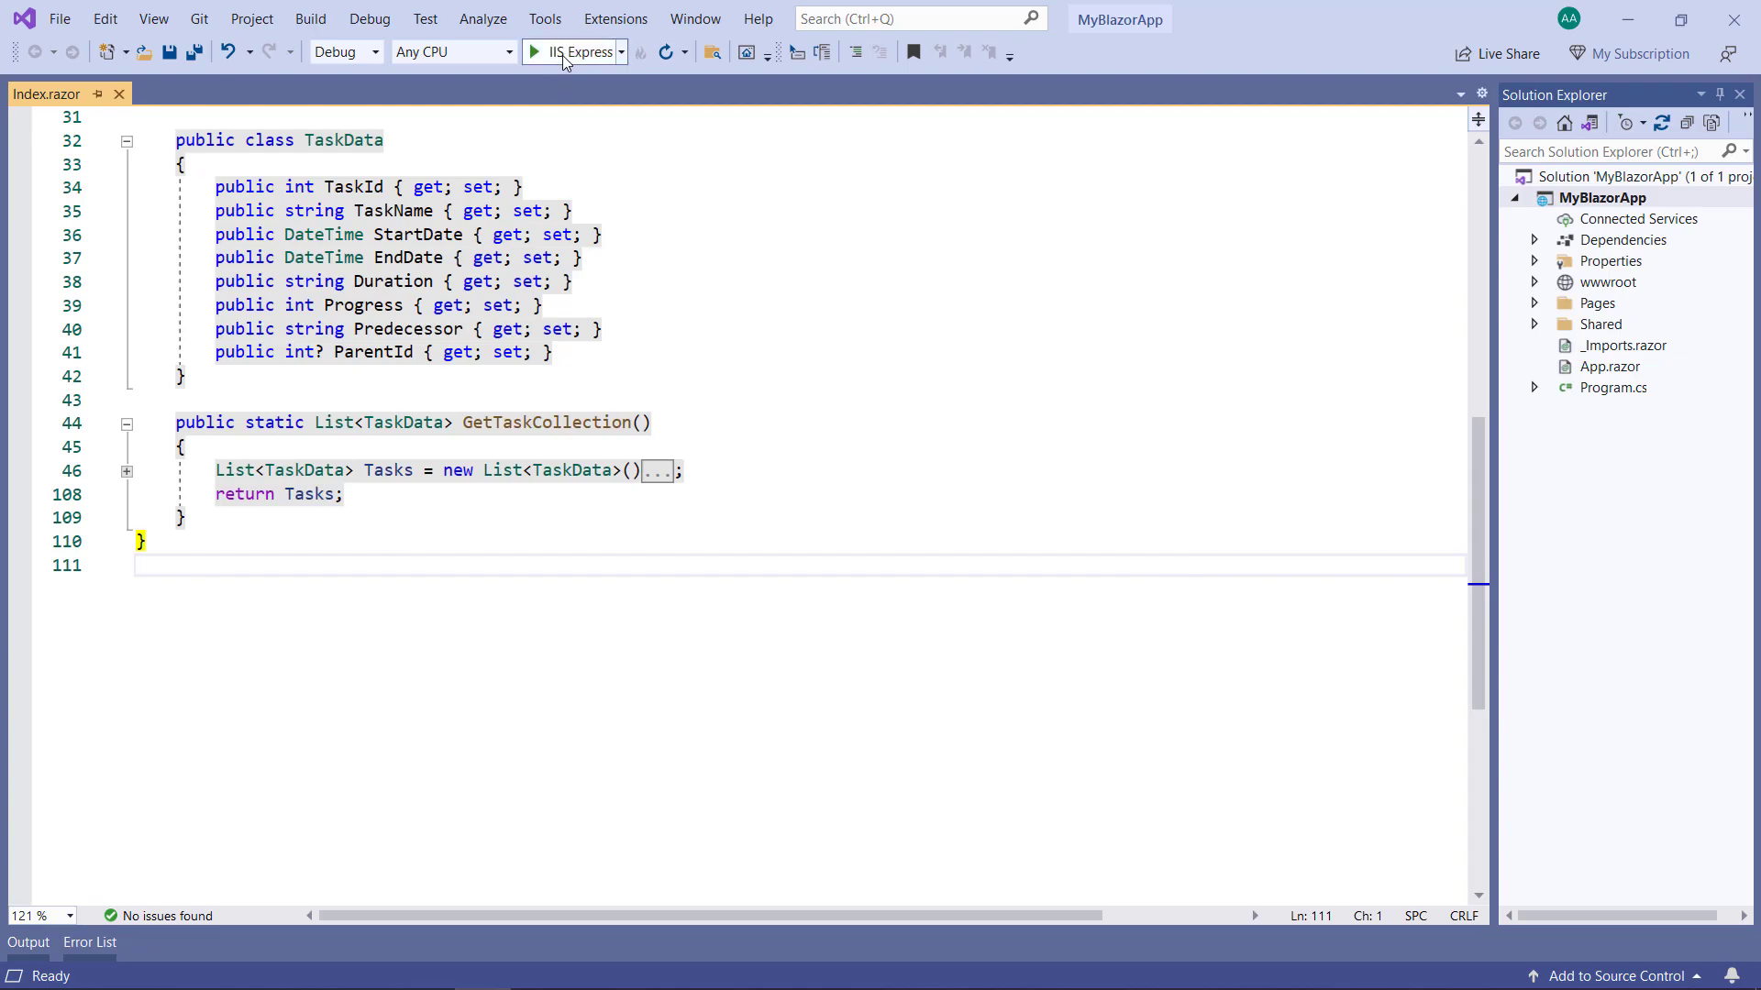
- Run the app and stretch Perform soil test's taskbar to end on Apr 6 (7 days)
{"action": "left_click", "coordinate": [564, 54]}
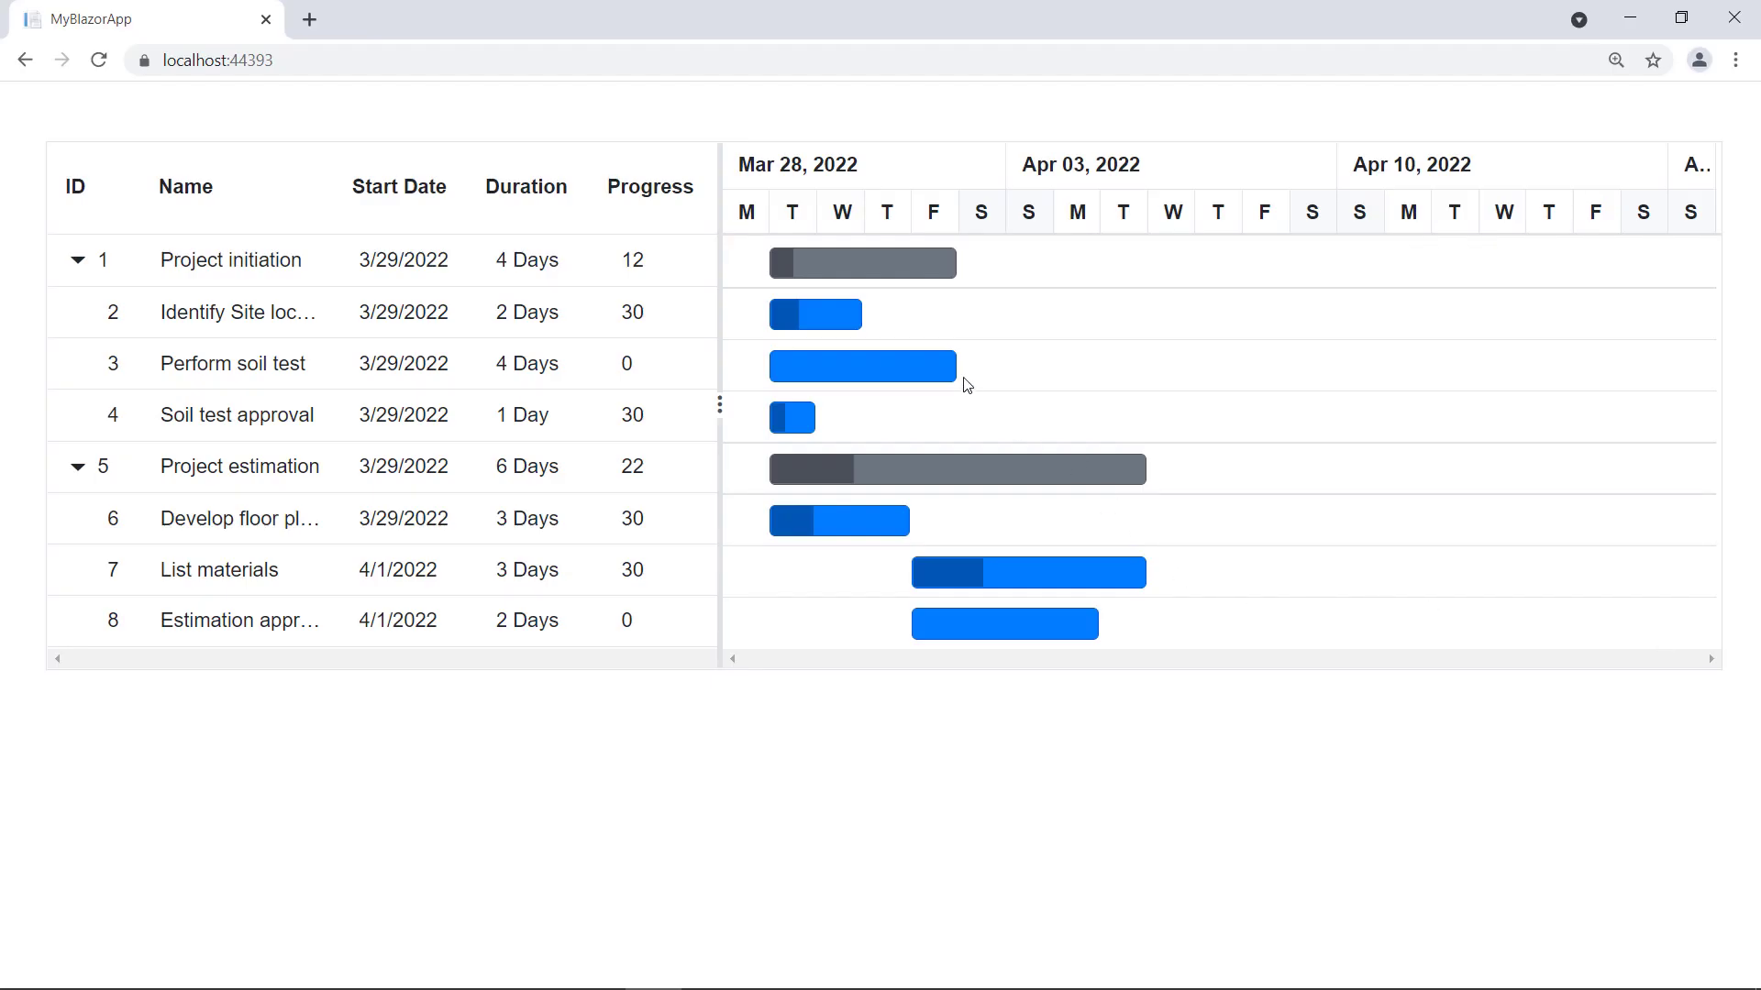
{"action": "mouse_move", "coordinate": [862, 367]}
{"action": "left_click_drag", "start_coordinate": [950, 369], "coordinate": [1167, 390]}
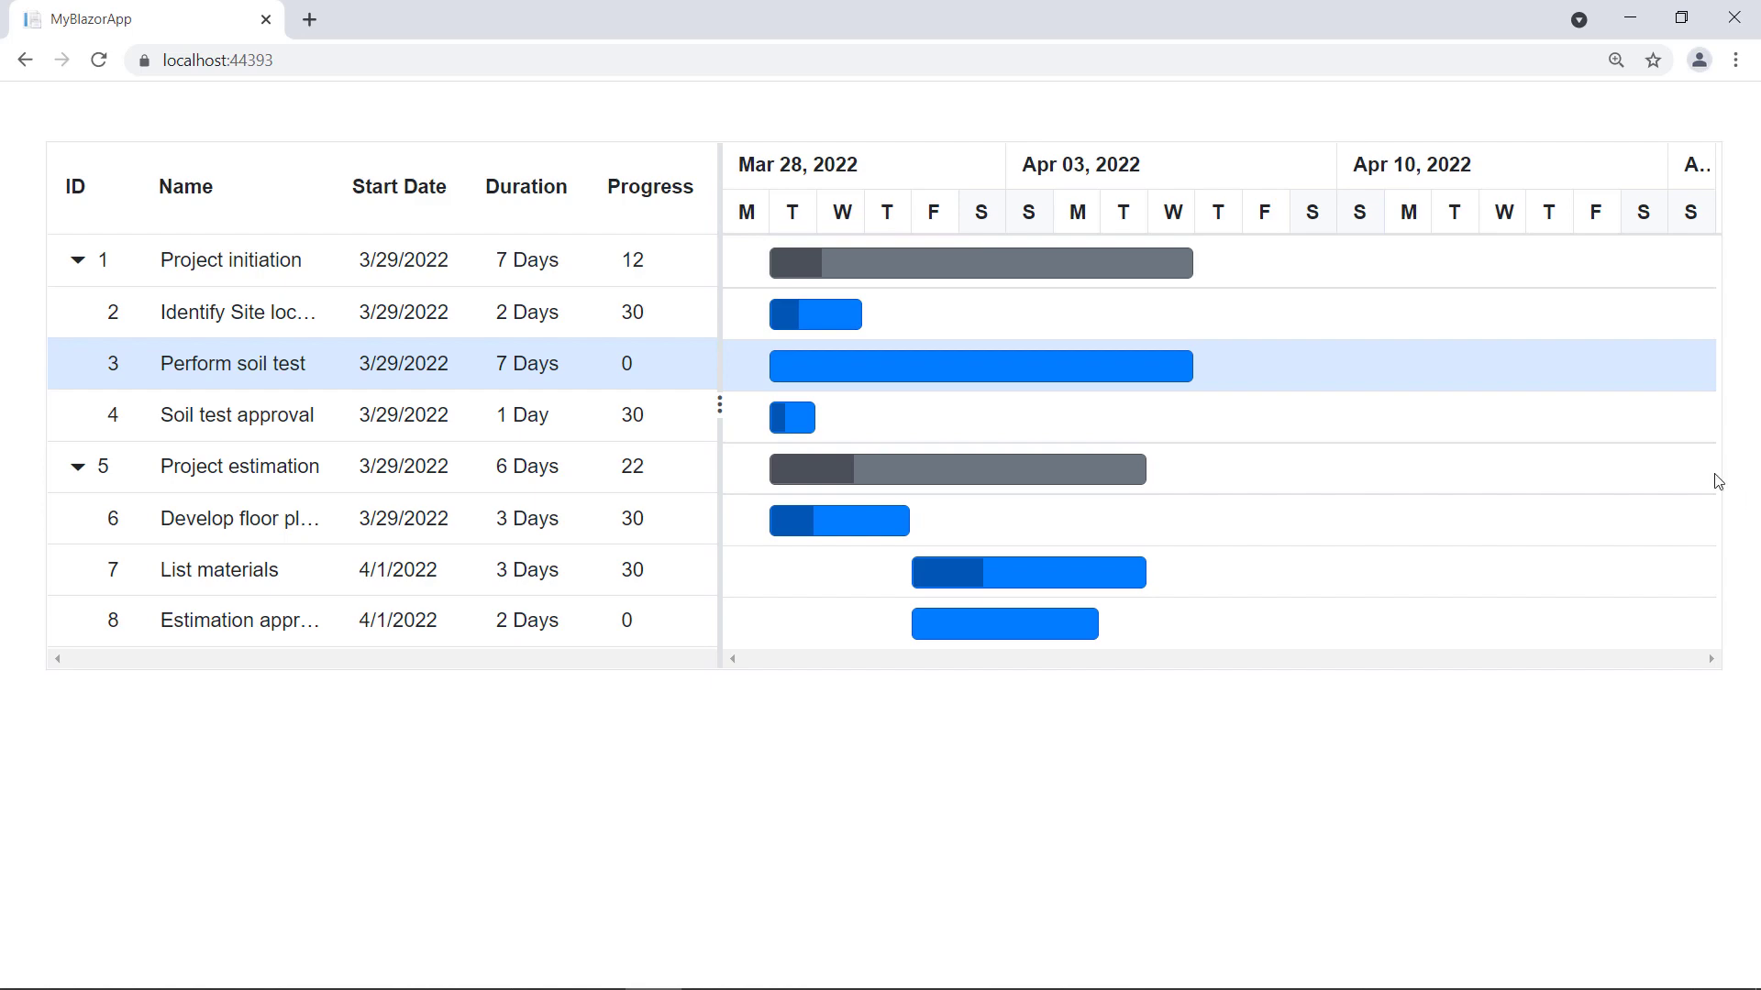
- Add WorkWeek Sunday–Thursday and HighlightWeekends="true" to the SfGantt tag
{"action": "left_click", "coordinate": [1732, 17]}
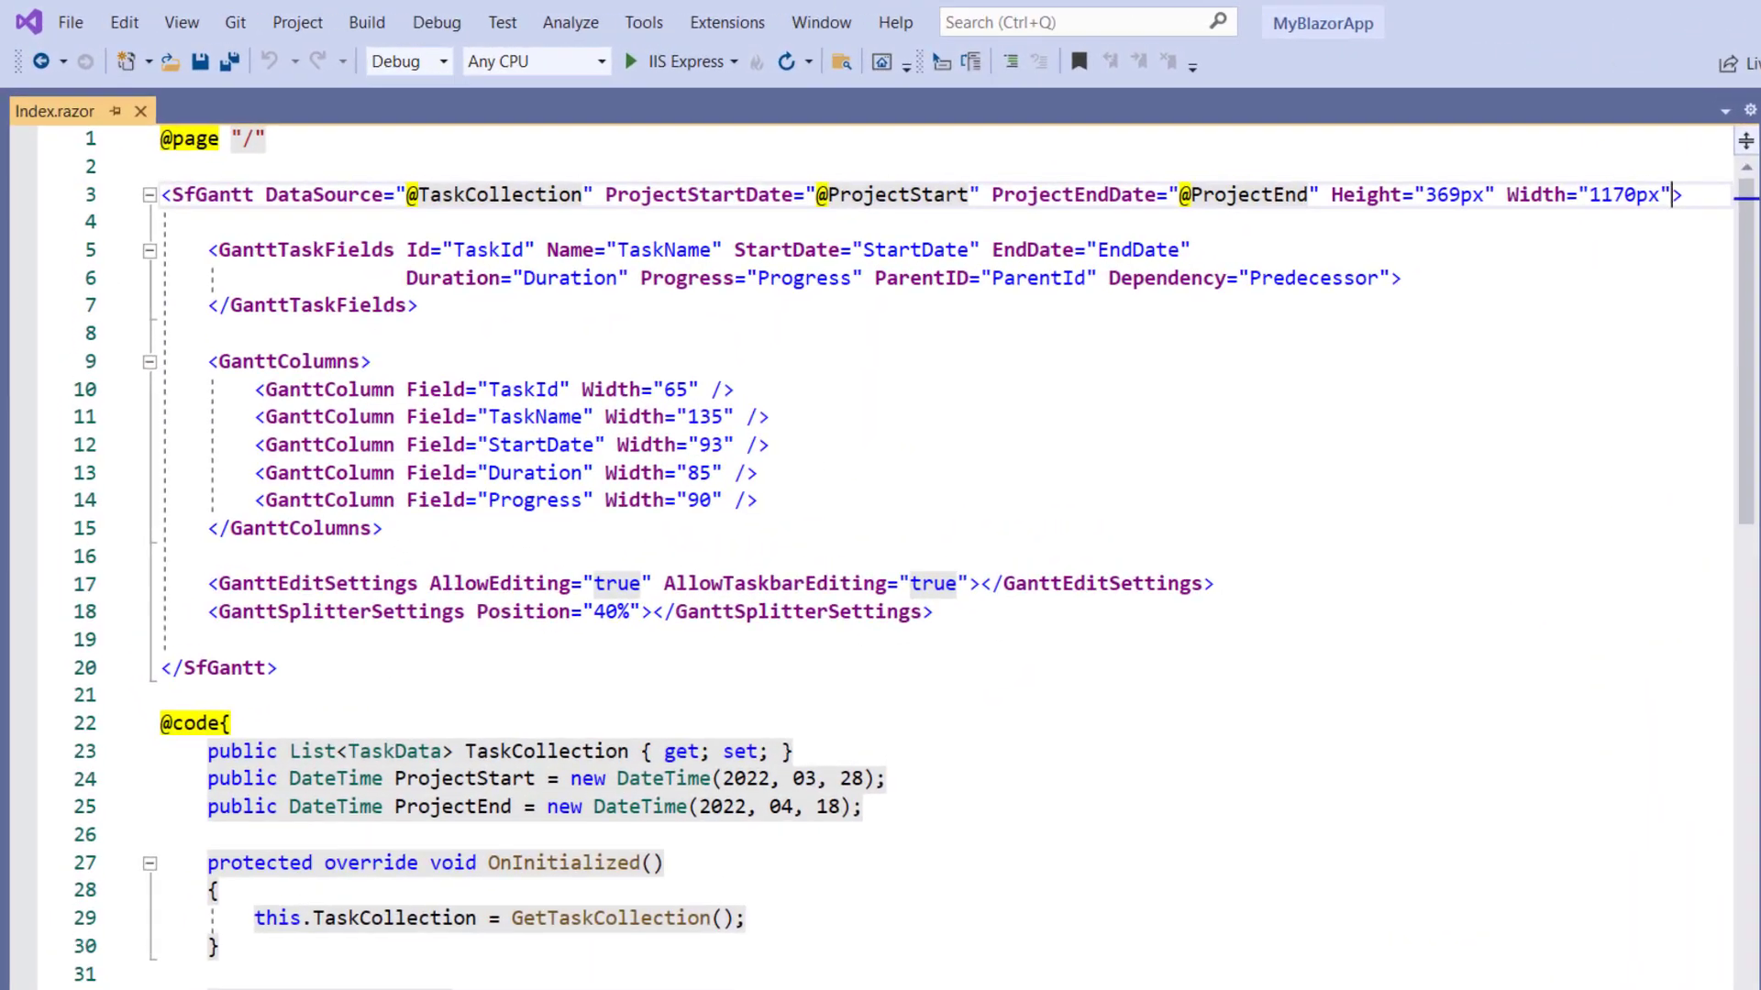
{"action": "key", "text": "Return"}
{"action": "type", "text": "workw"}
{"action": "key", "text": "Tab"}
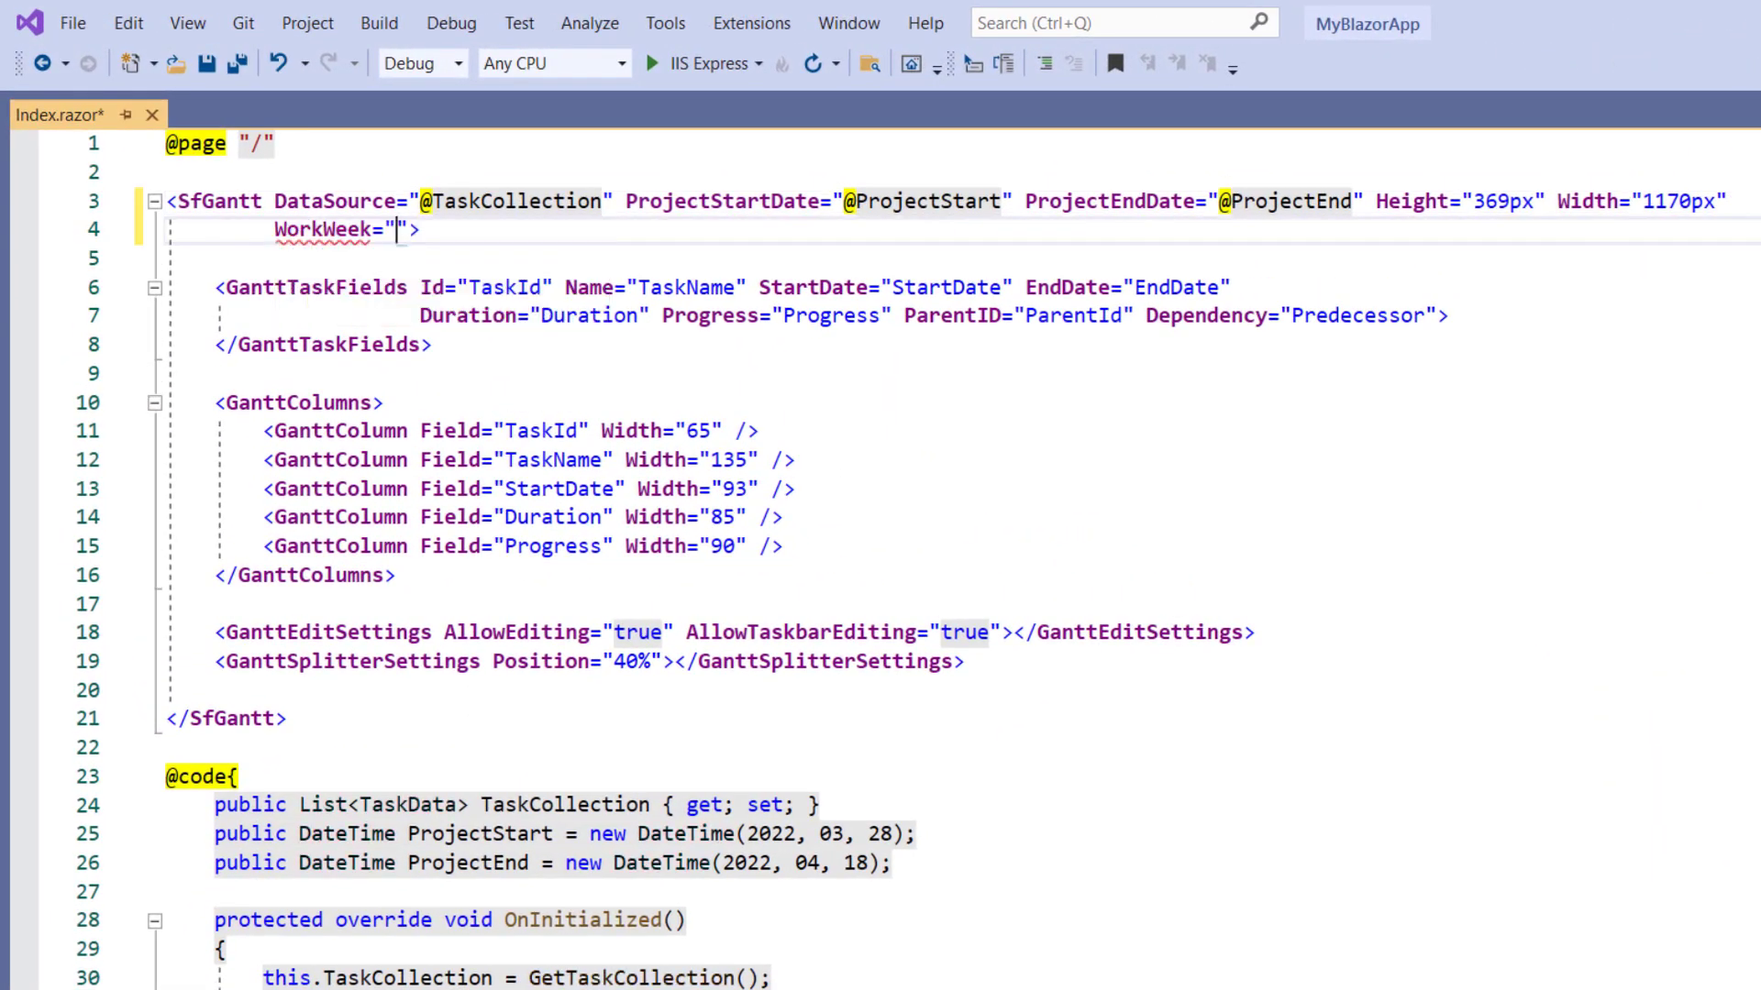
{"action": "type", "text": "@(new String[] "}
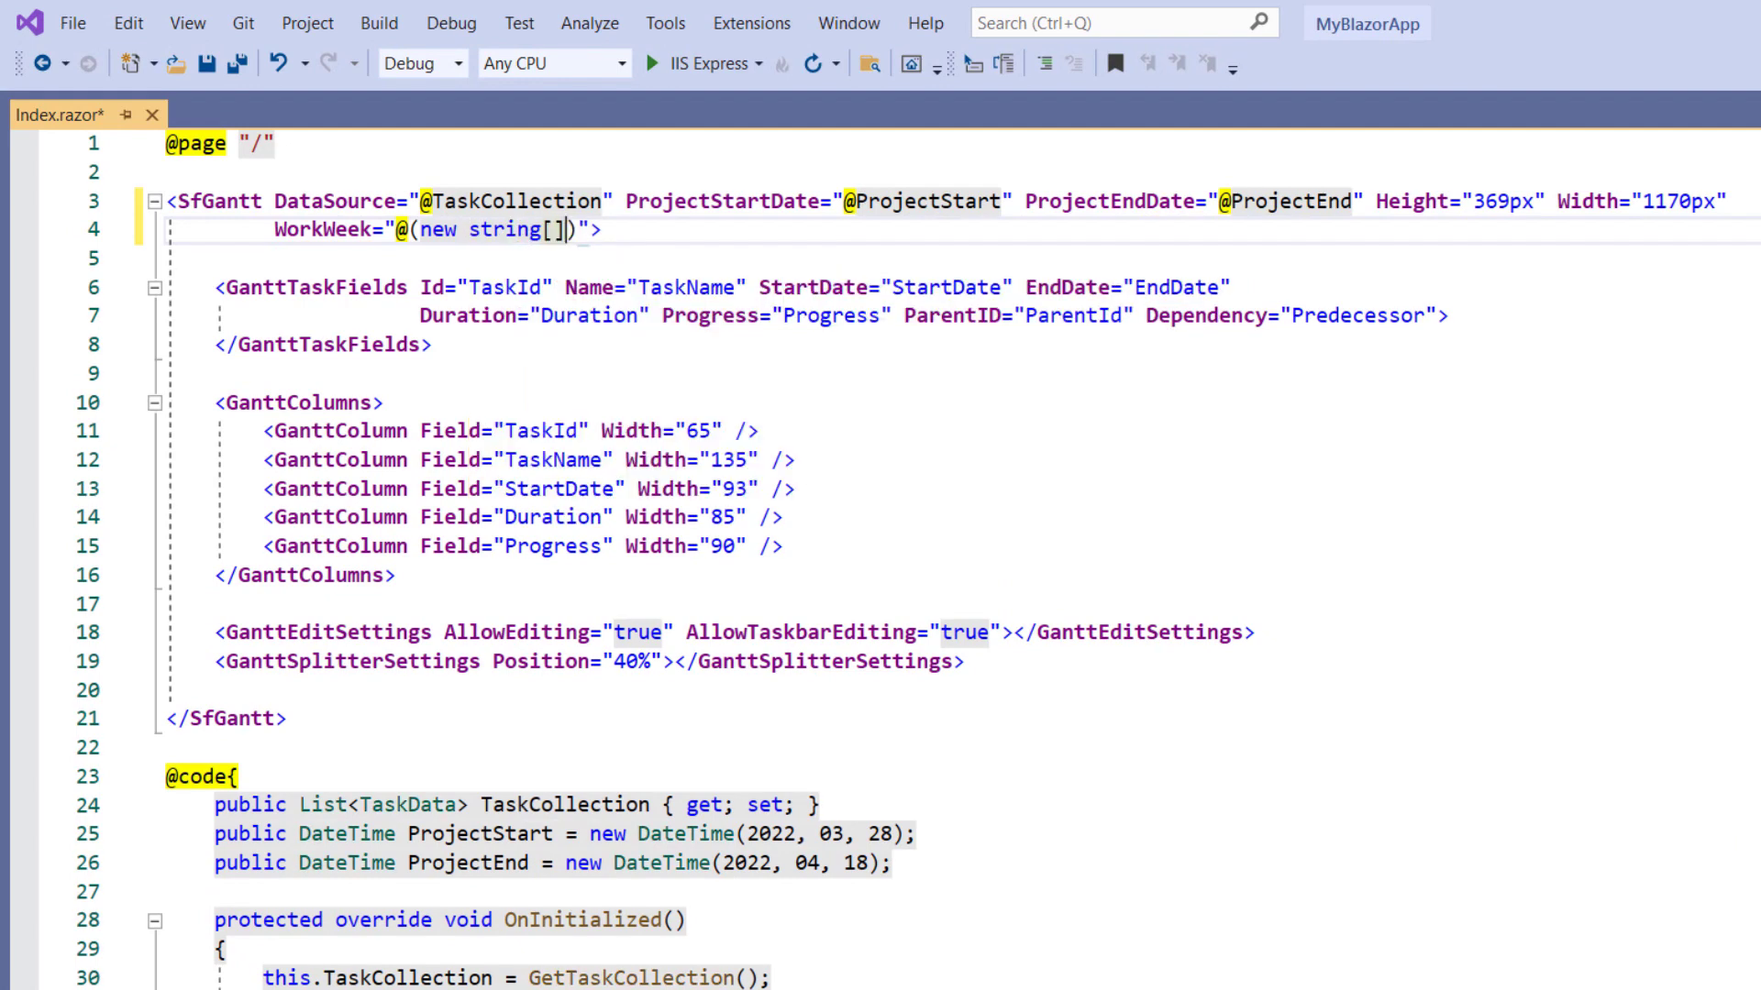
{"action": "type", "text": "{ \"Sunday\", \"Monday\", \"Tuesday\", \"Wednesday\", \"Thursday\""}
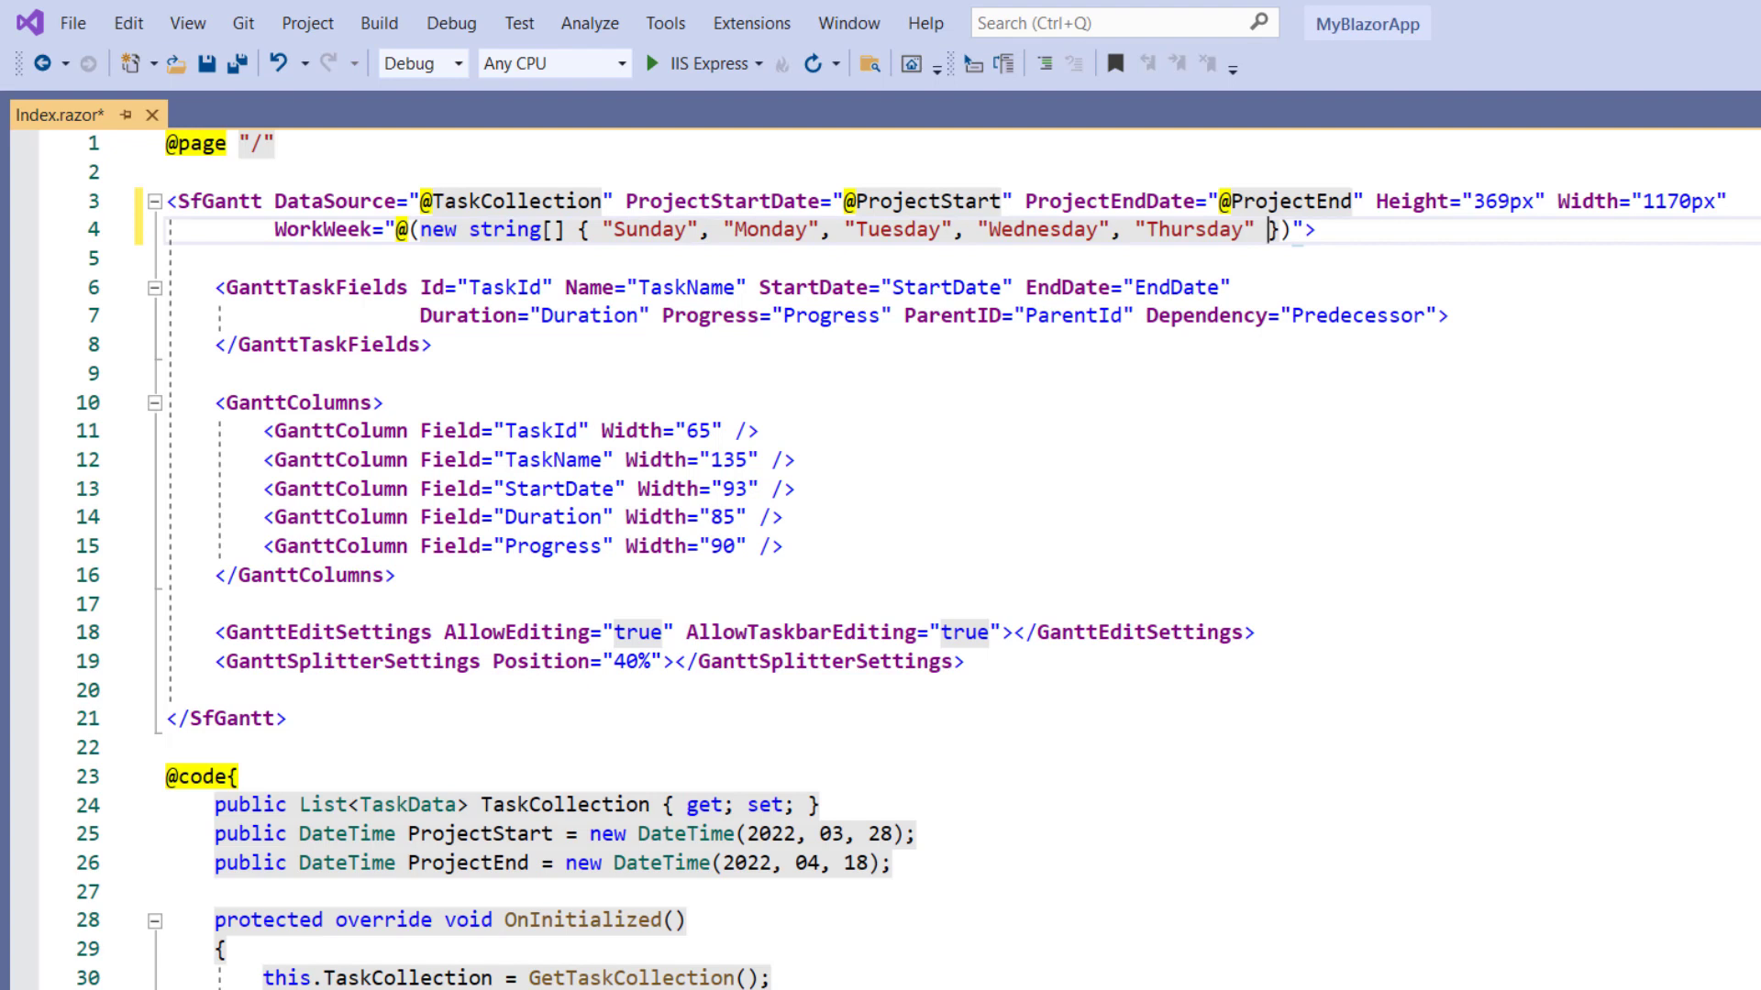
{"action": "key", "text": "Right"}
{"action": "key", "text": "Right"}
{"action": "key", "text": "Right"}
{"action": "type", "text": "Hig"}
{"action": "key", "text": "Tab"}
{"action": "type", "text": "true"}
{"action": "key", "text": "Escape"}
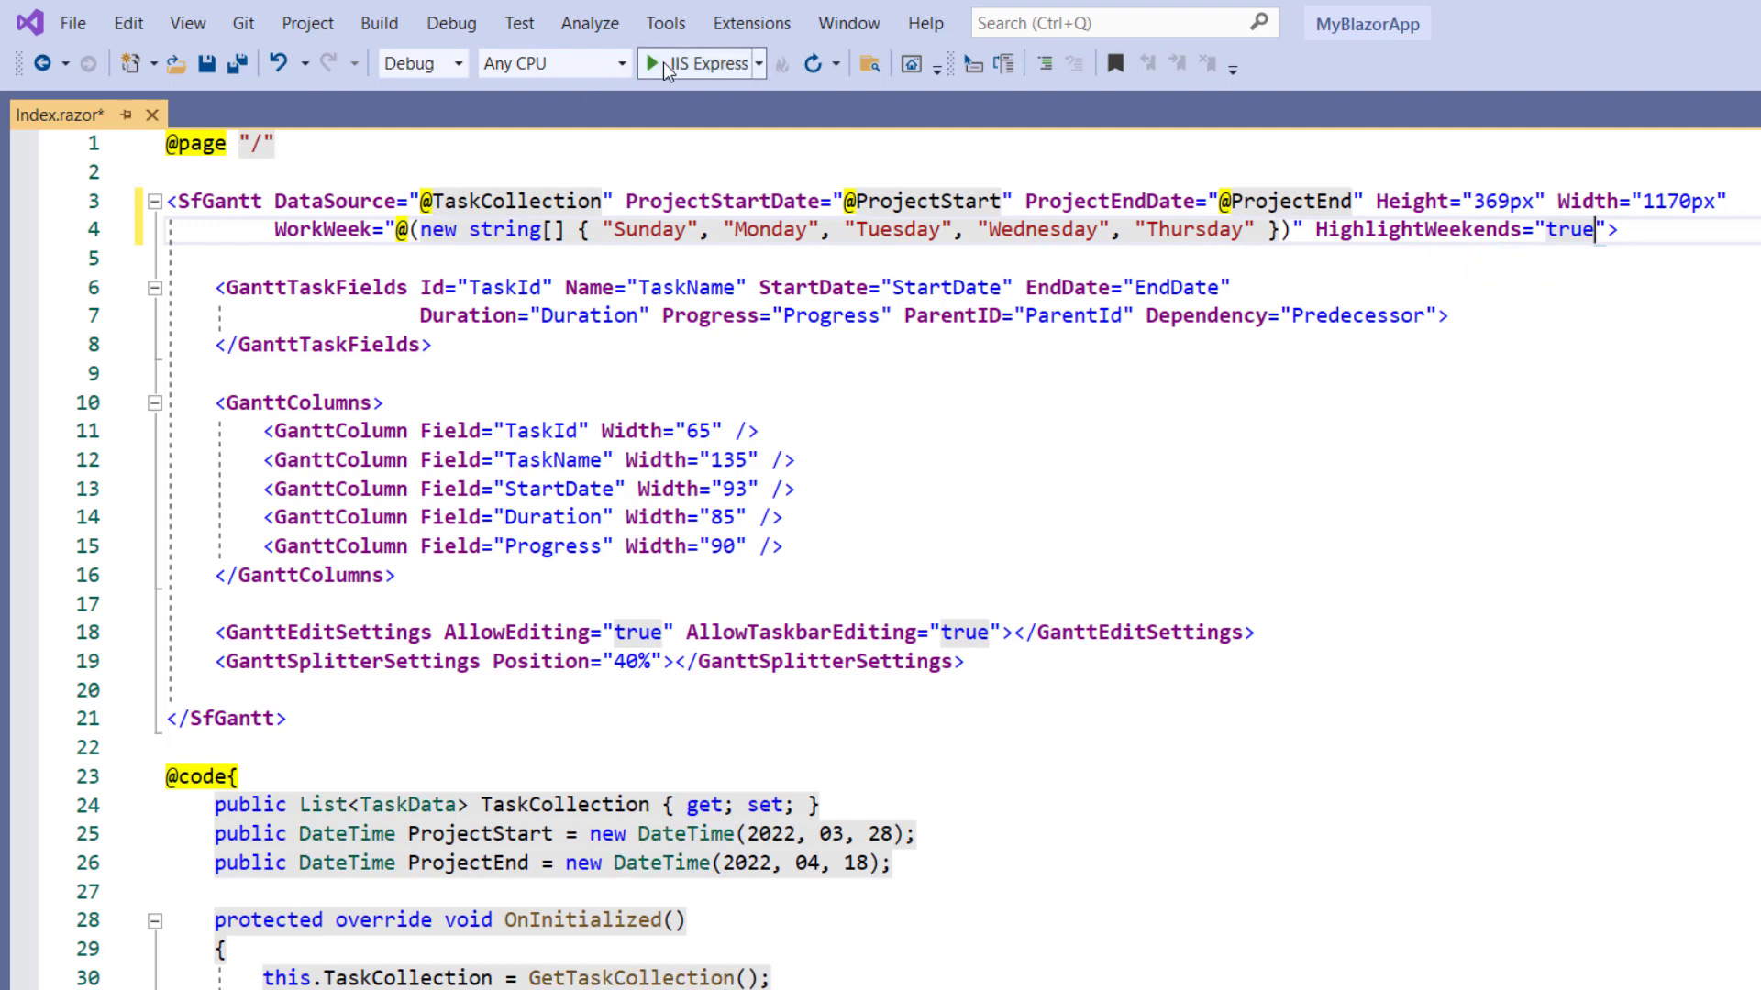
- Save and relaunch the app in IIS Express to see Friday and Saturday shaded
{"action": "left_click", "coordinate": [653, 64]}
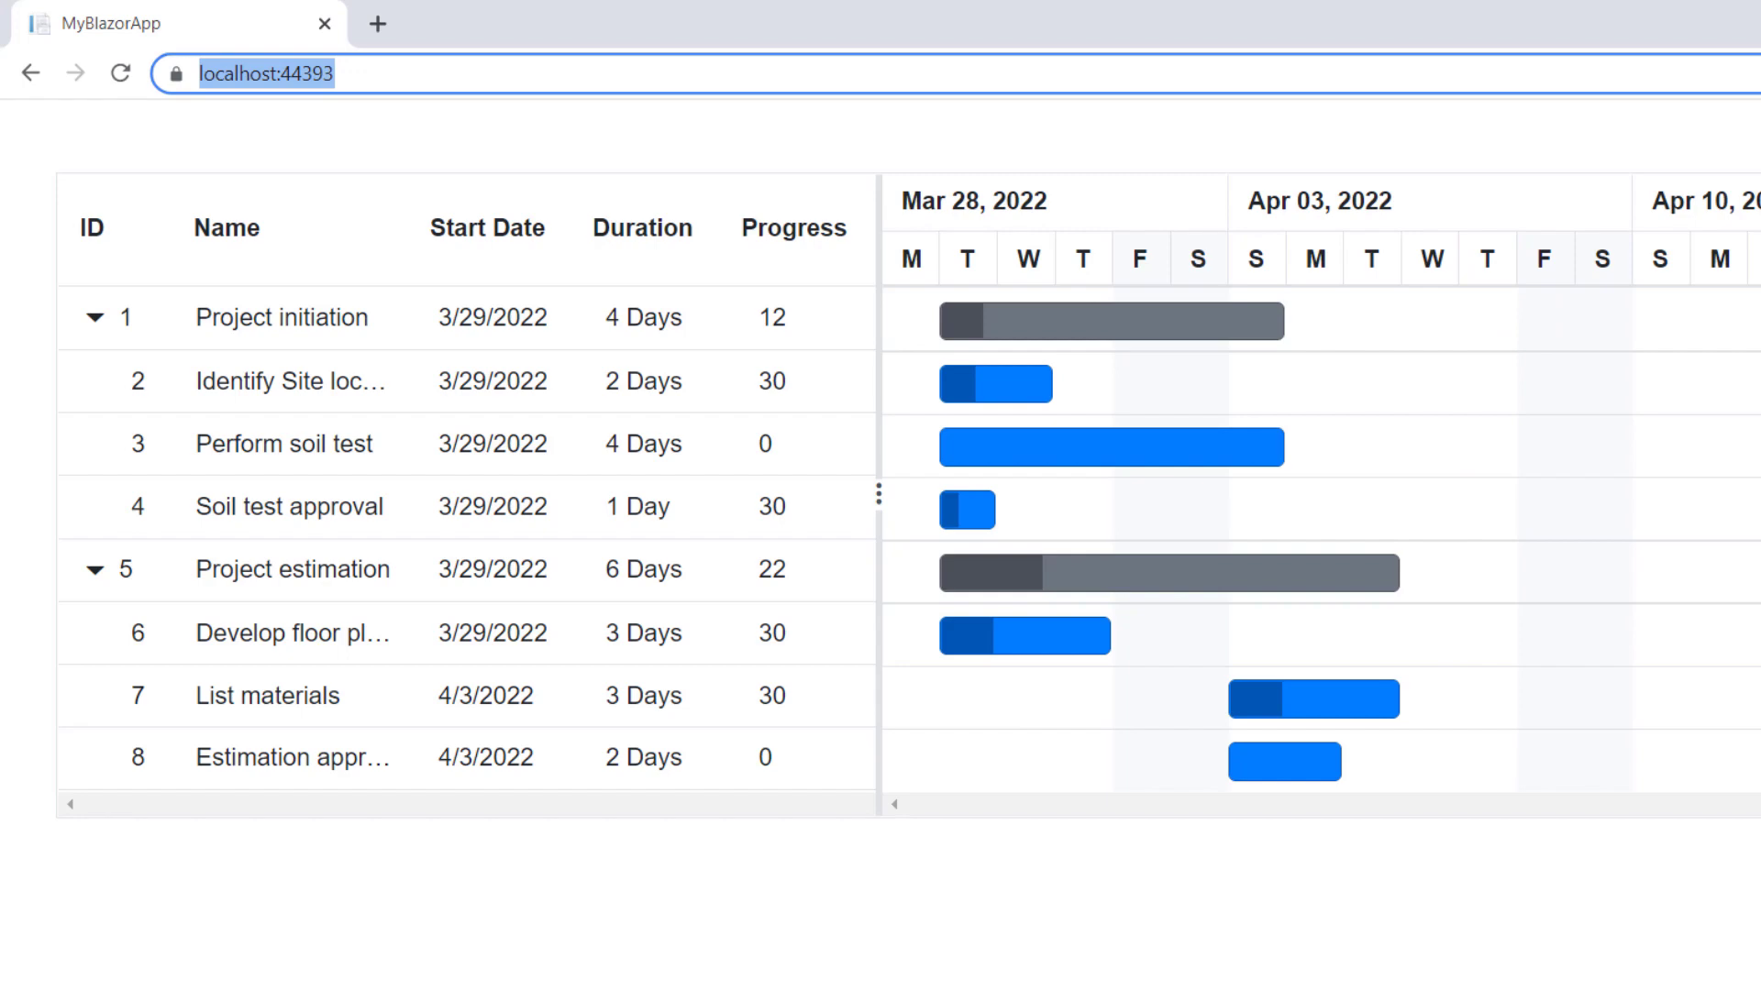
- Add a GanttHolidays section with a Mar 28 holiday entry using CssClass e-custom-holiday
{"action": "key", "text": "Return"}
{"action": "key", "text": "Return"}
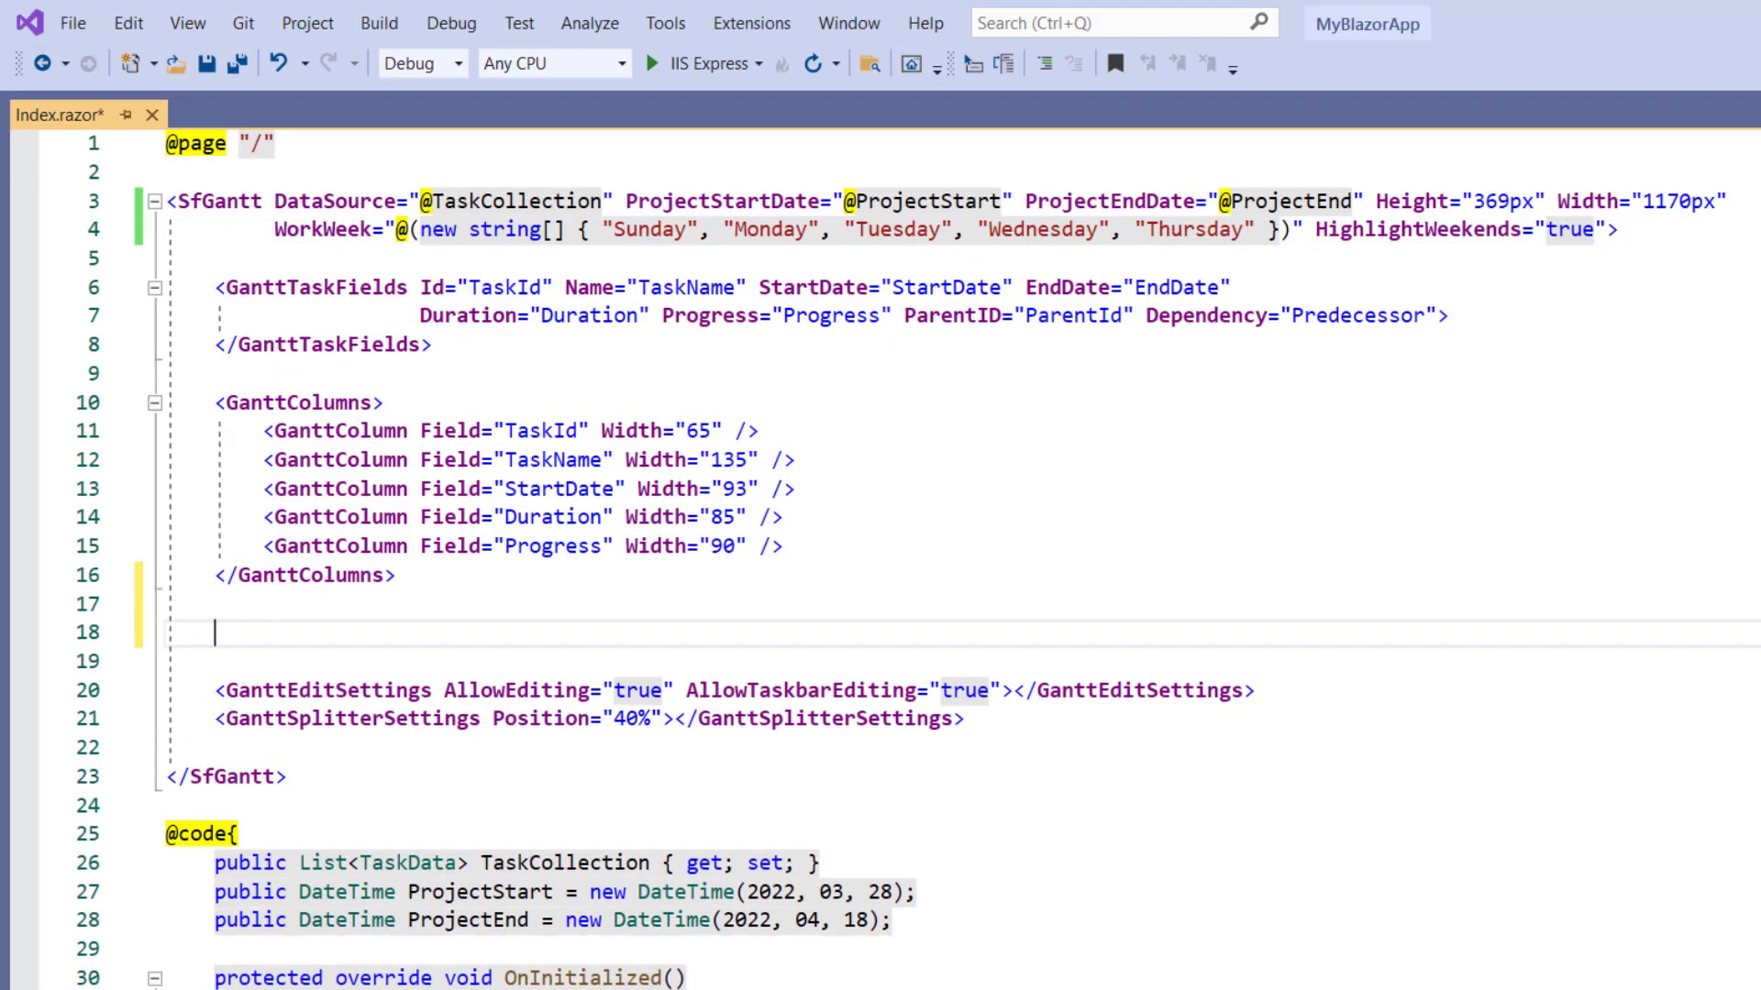
{"action": "type", "text": "<GanttHol"}
{"action": "key", "text": "Tab"}
{"action": "type", "text": ">"}
{"action": "key", "text": "Return"}
{"action": "type", "text": "<GanttHo"}
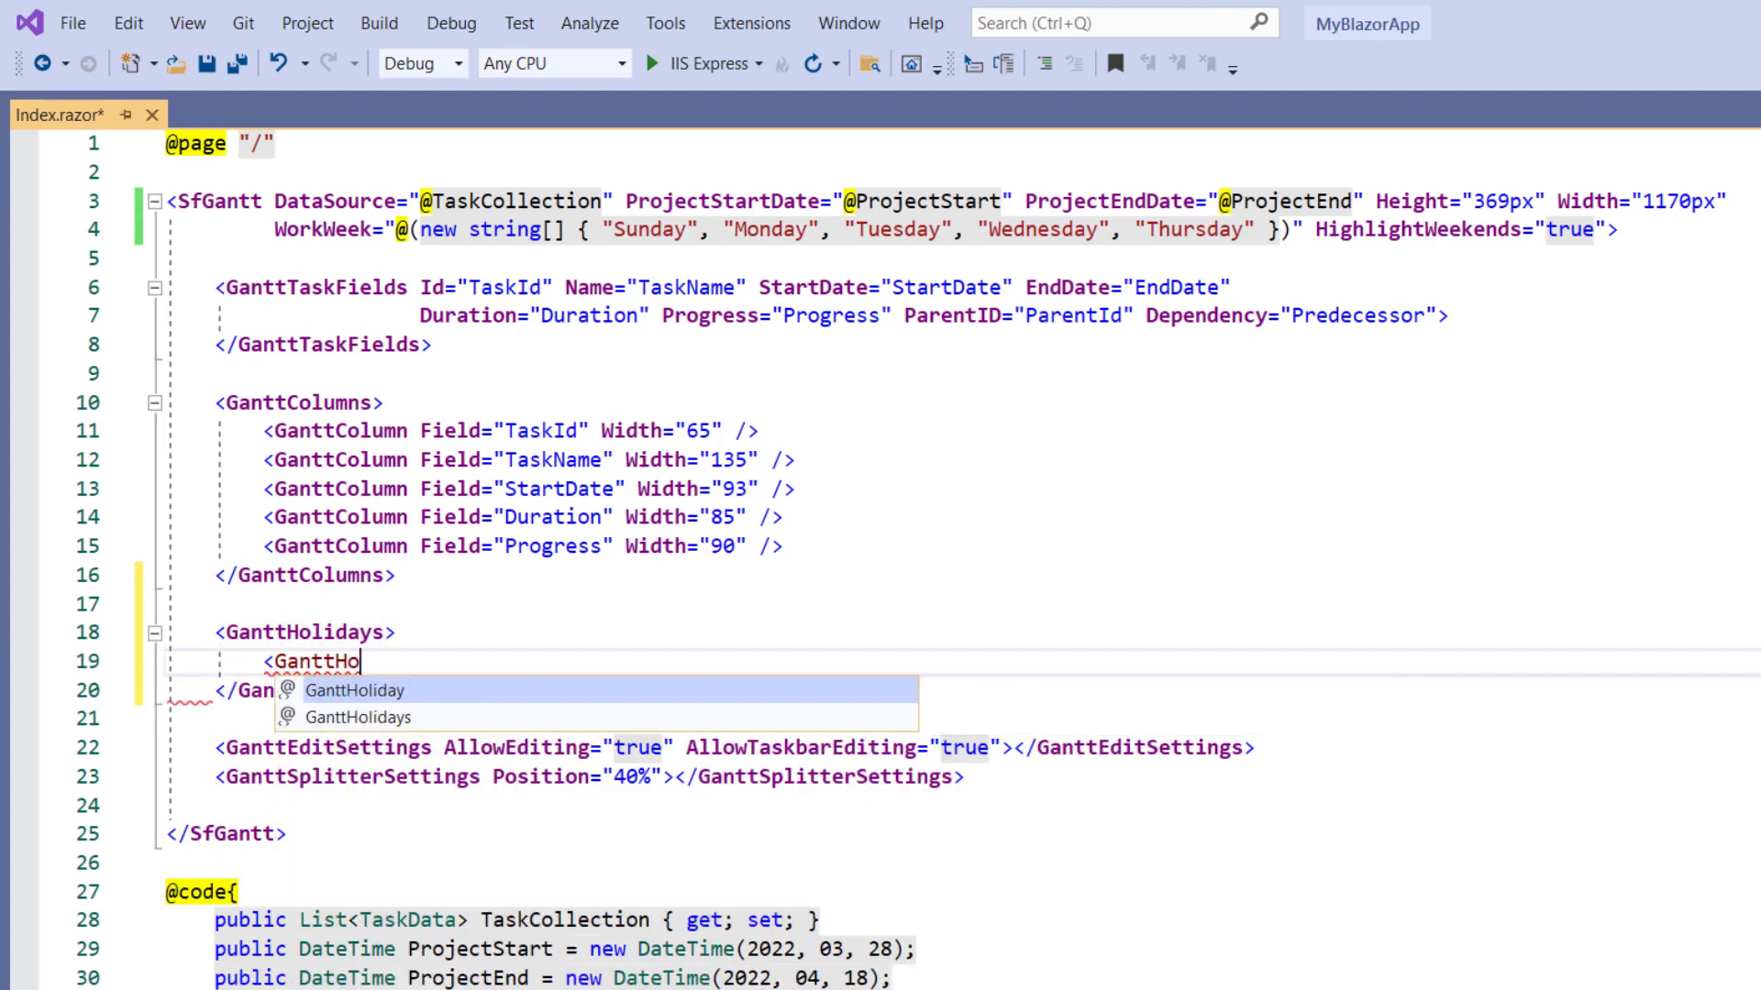
{"action": "type", "text": "liday></GanttHoliday>"}
{"action": "key", "text": "Left"}
{"action": "type", "text": "Fr"}
{"action": "key", "text": "Tab"}
{"action": "type", "text": "@(new Date"}
{"action": "key", "text": "Tab"}
{"action": "type", "text": "("}
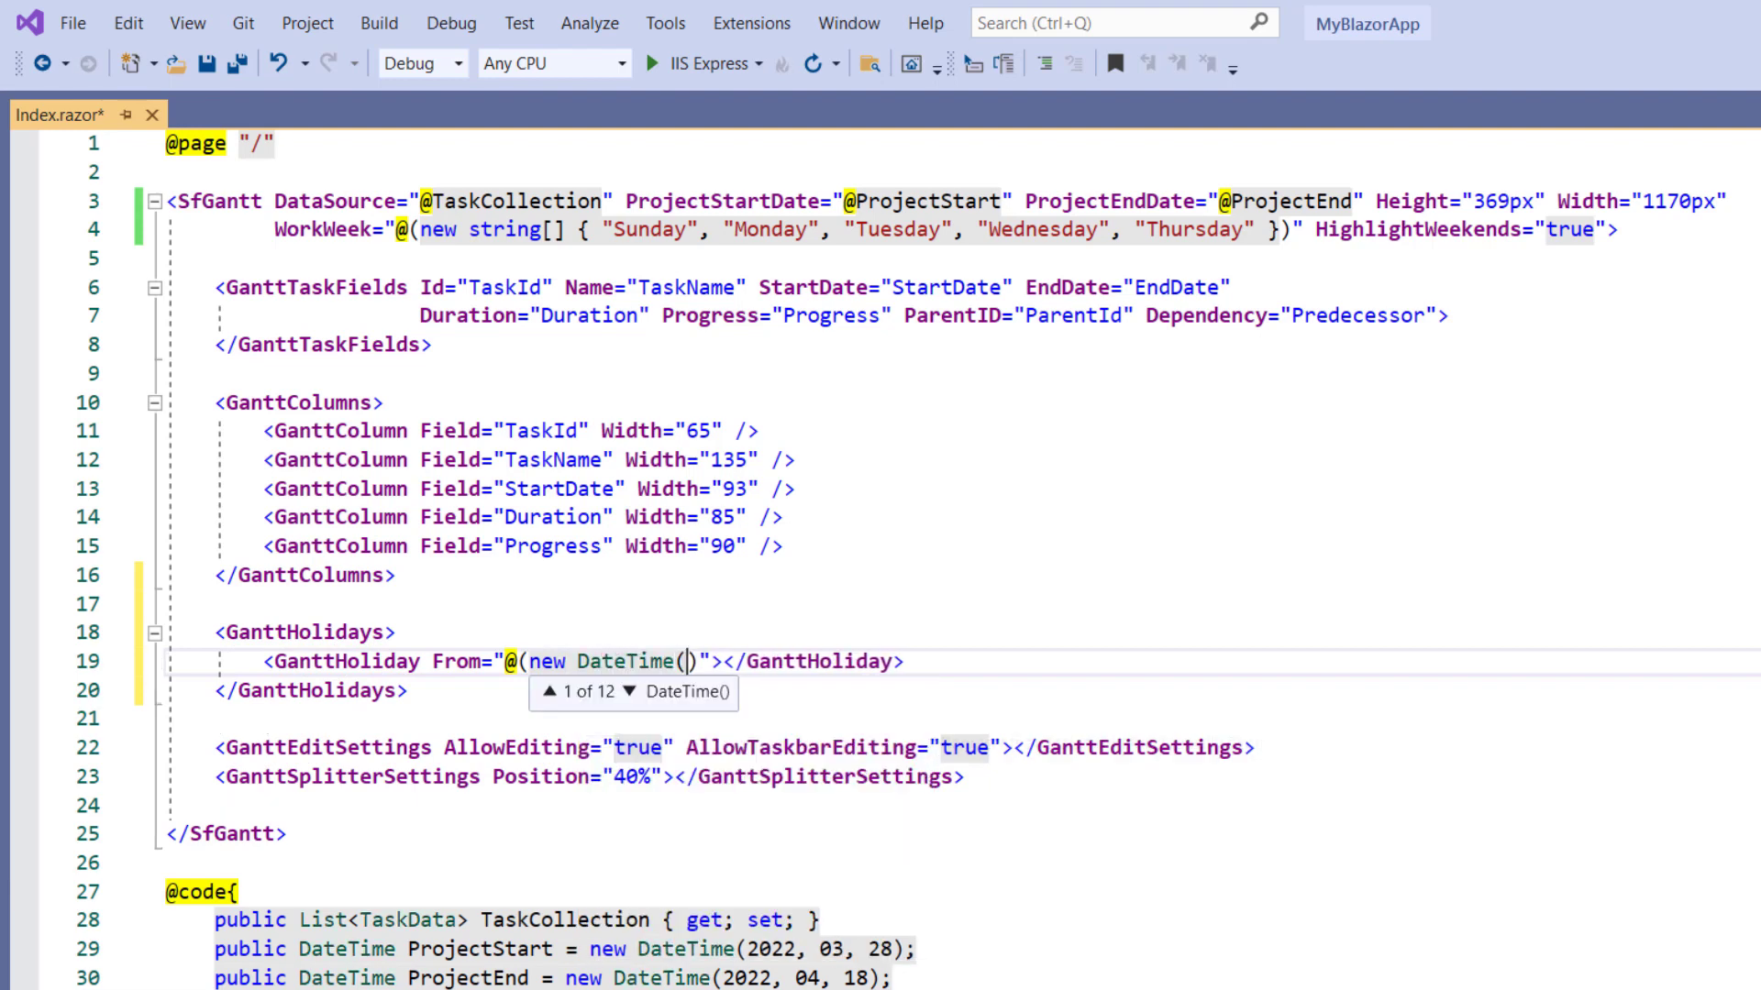
{"action": "type", "text": "2022, 03, 28))\" "}
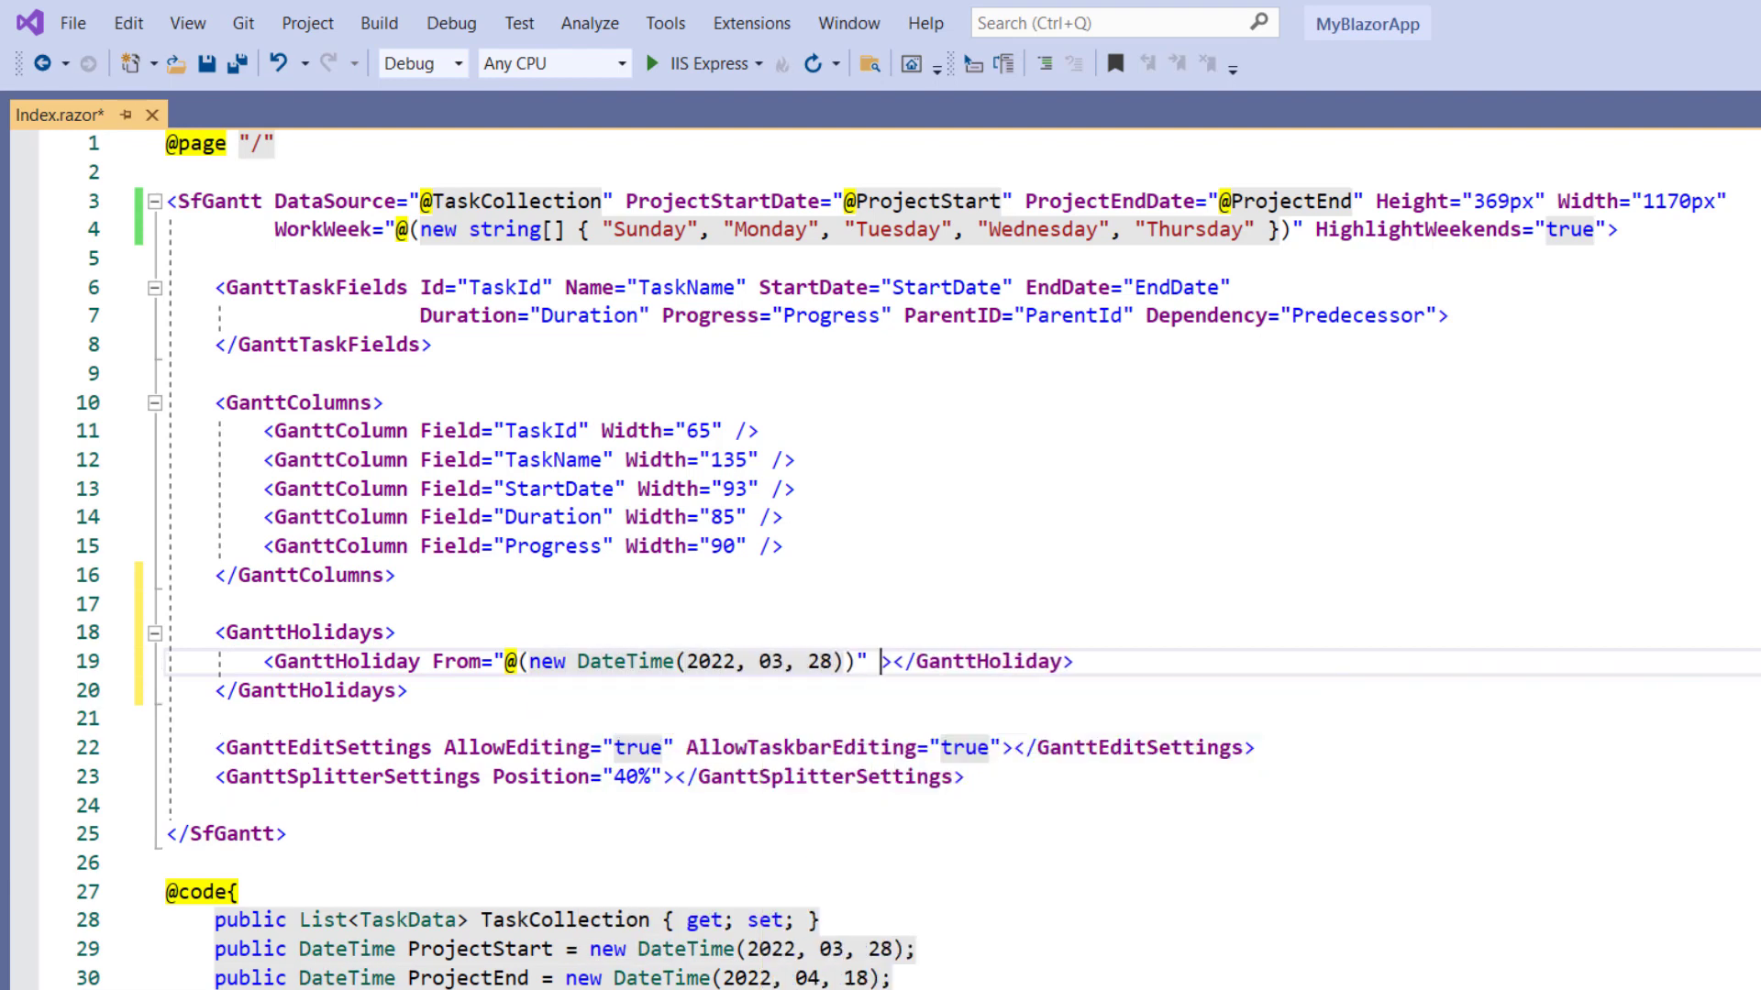
{"action": "type", "text": "La"}
{"action": "key", "text": "Tab"}
{"action": "type", "text": "Public holiday\" "}
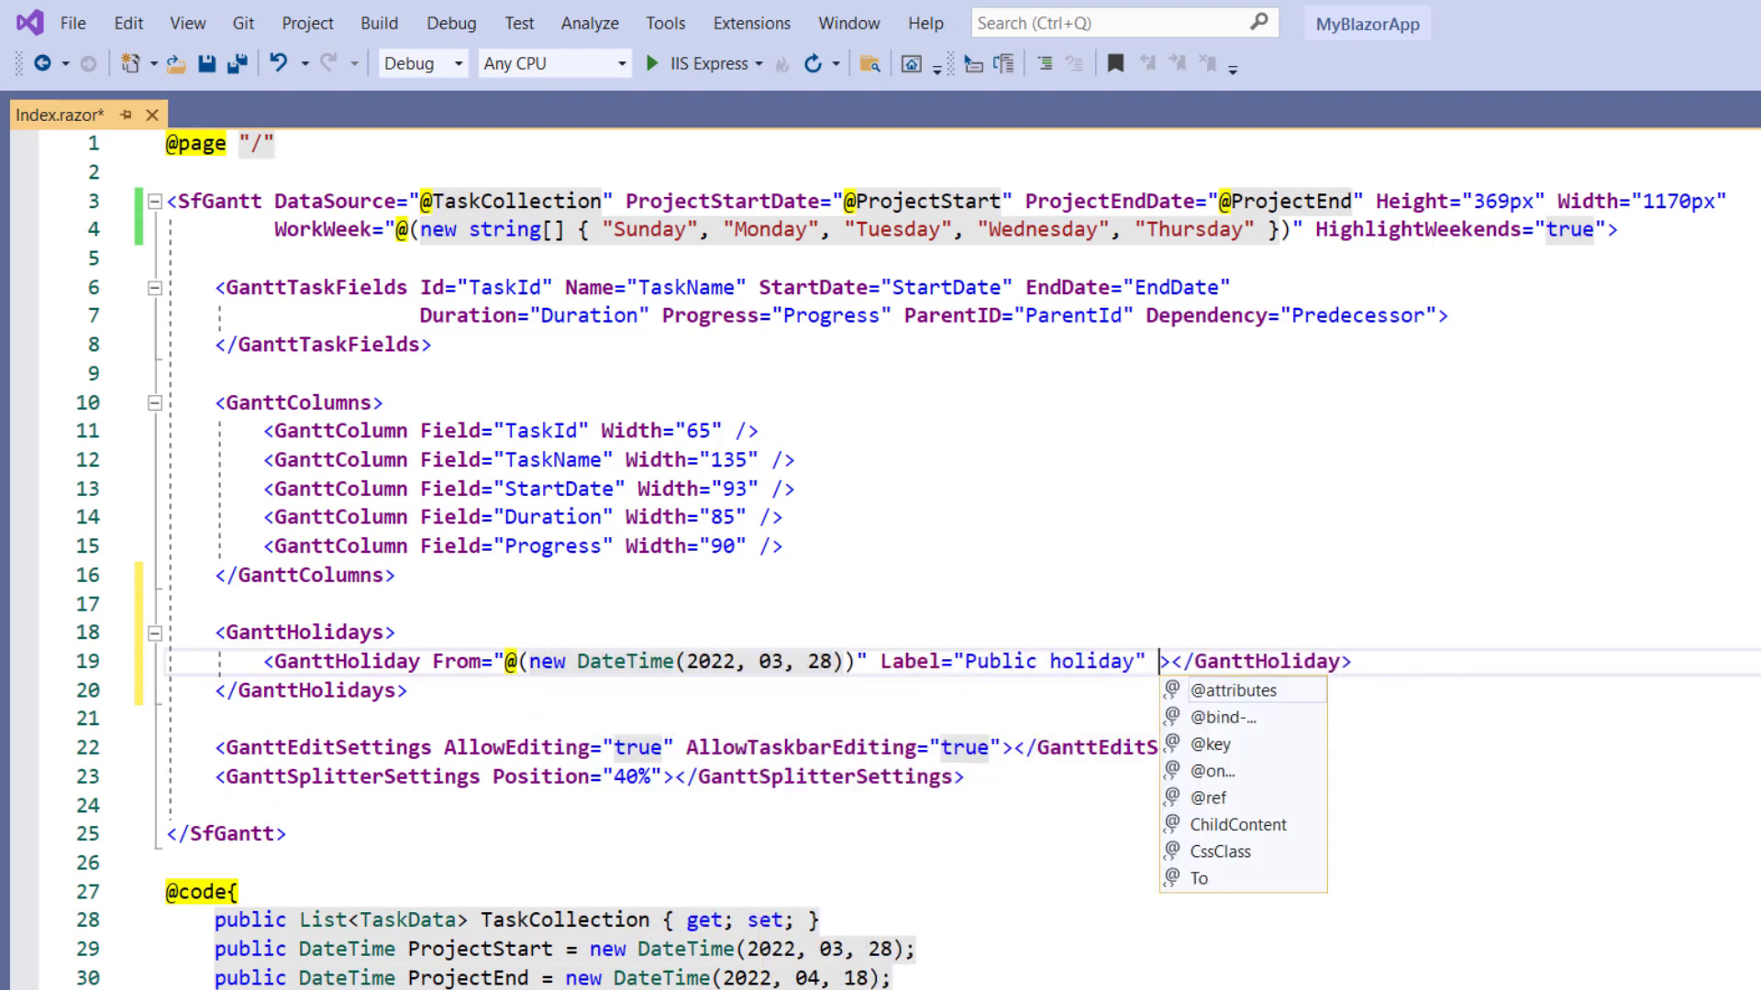
{"action": "type", "text": "C"}
{"action": "key", "text": "Tab"}
{"action": "type", "text": "e-custom-holiday"}
{"action": "scroll", "coordinate": [1269, 927], "scroll_direction": "down", "scroll_amount": 10}
- Add a style block at the file end giving .e-custom-holiday a red background-color
{"action": "left_click", "coordinate": [1270, 928]}
{"action": "key", "text": "Return"}
{"action": "key", "text": "Return"}
{"action": "type", "text": "<style>"}
{"action": "key", "text": "Return"}
{"action": "type", "text": ".e-gantt .e-gantt-chart .e-custom-holiday{"}
{"action": "key", "text": "Return"}
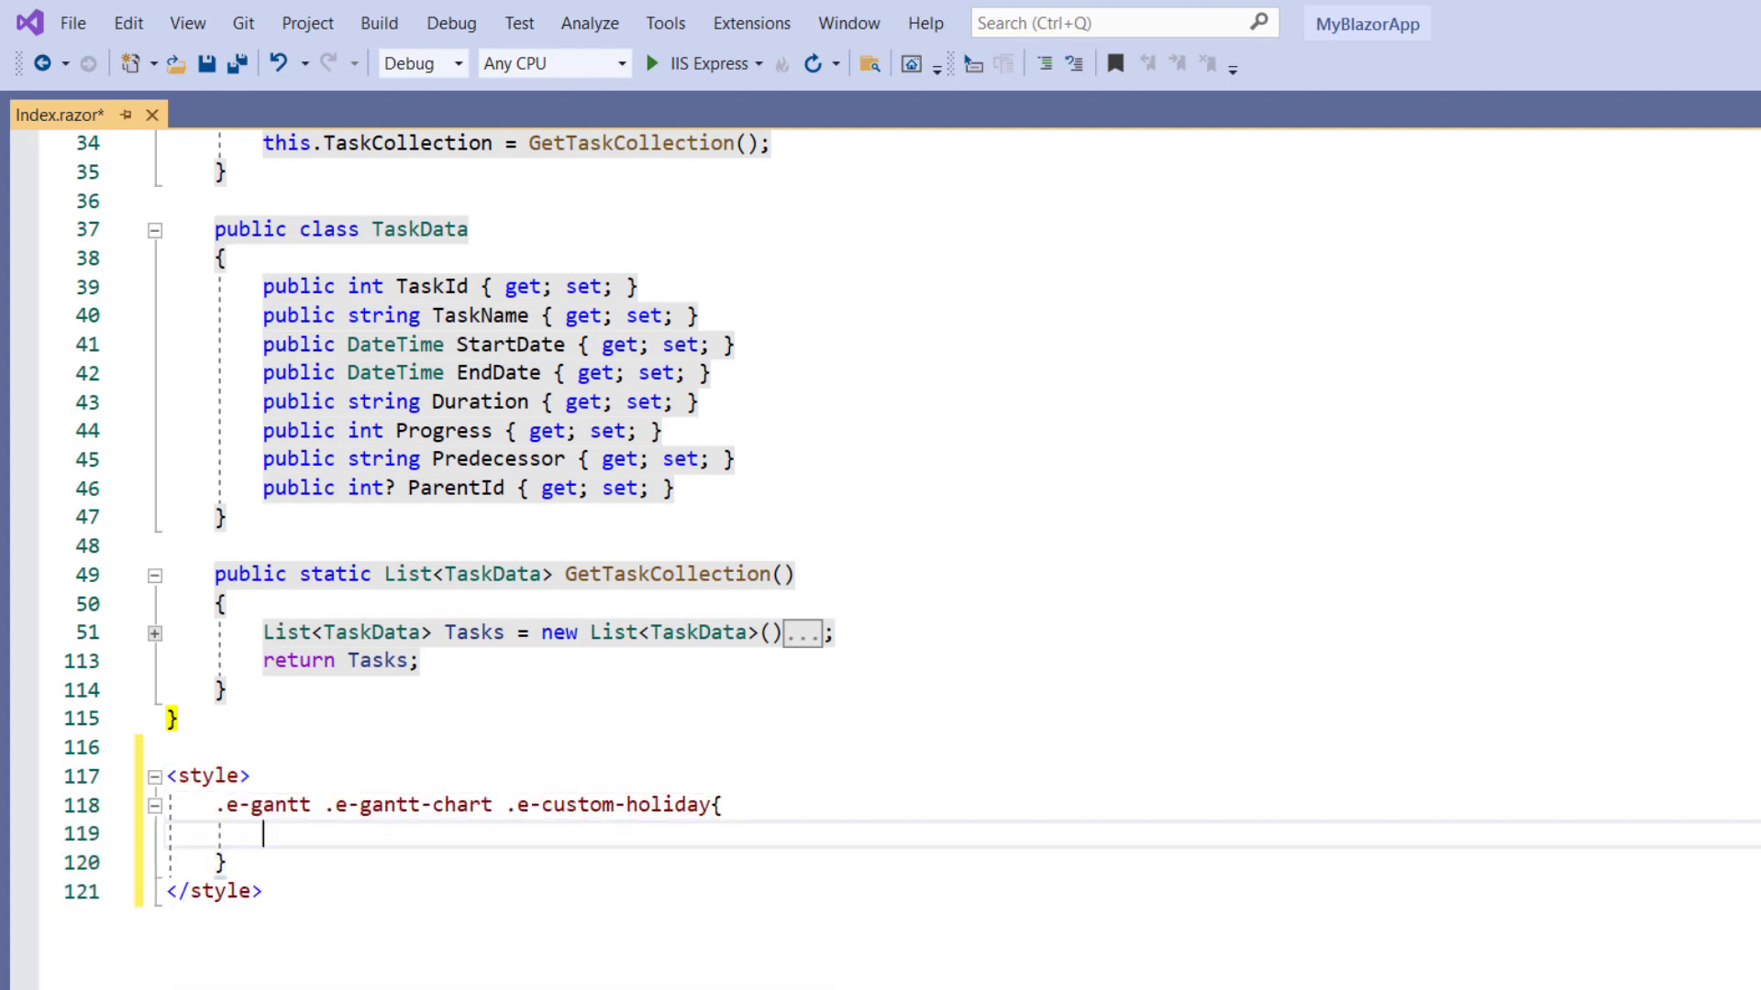
{"action": "type", "text": "background-color: #e82860;"}
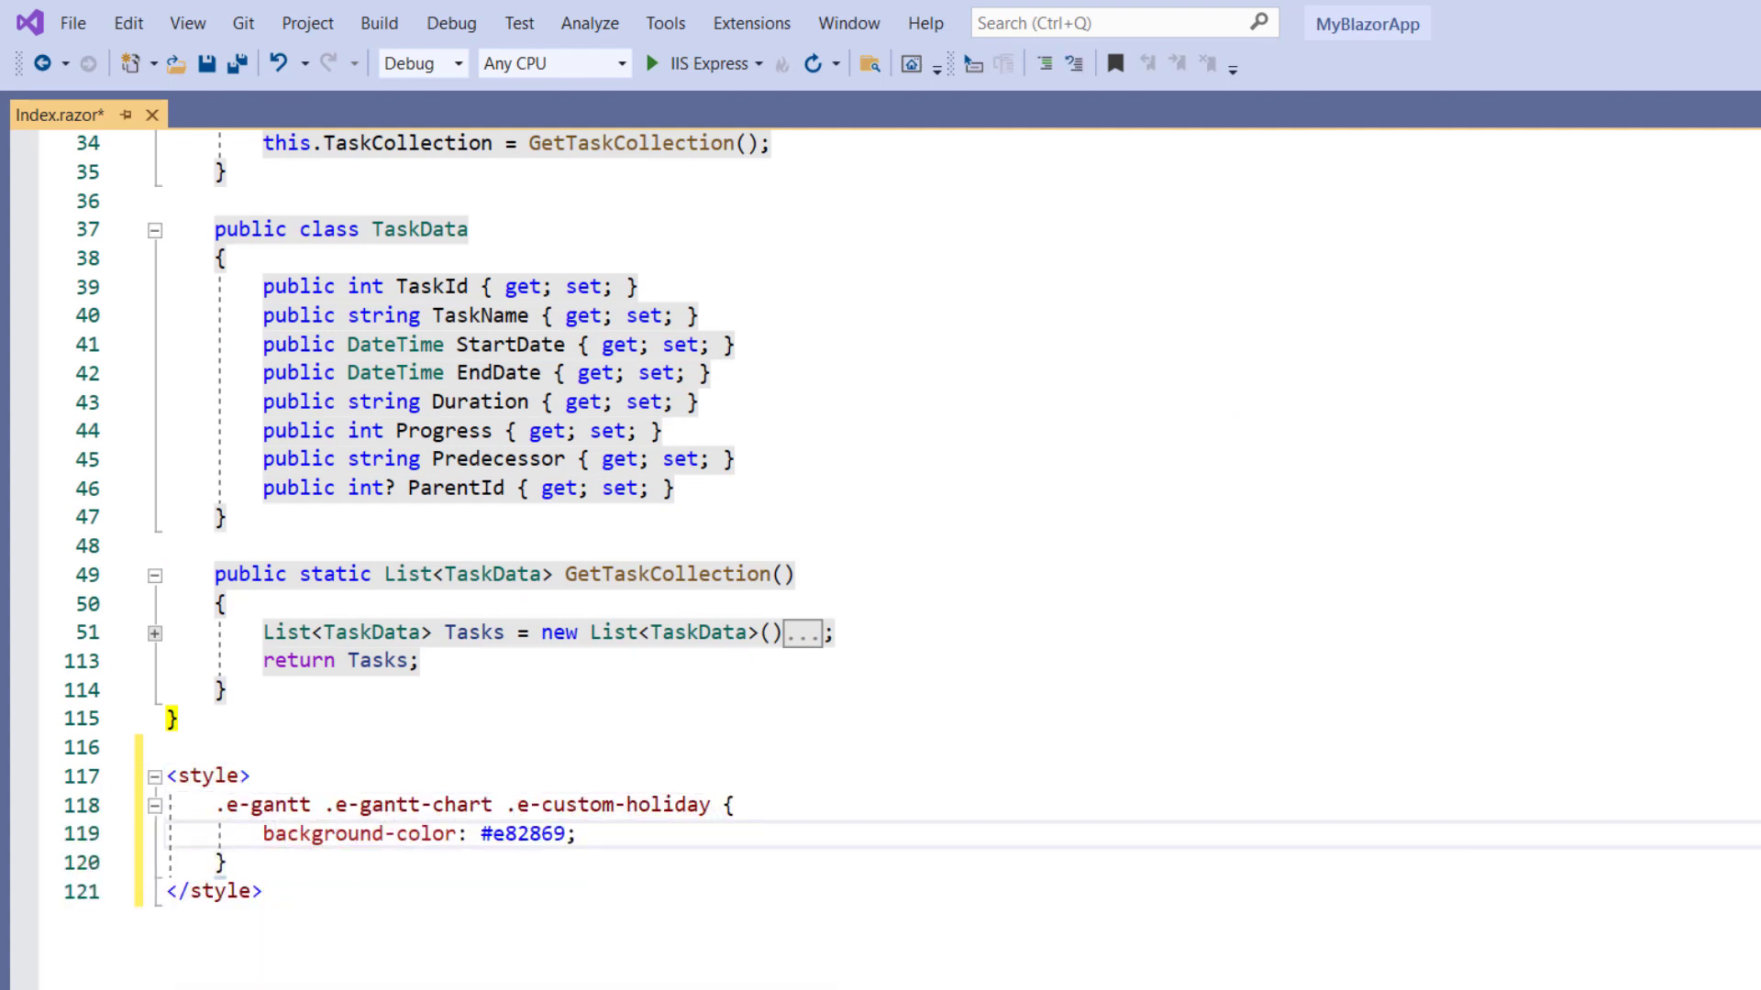
{"action": "key", "text": "Return"}
{"action": "type", "text": "font-weight: bold;"}
{"action": "scroll", "coordinate": [1471, 721], "scroll_direction": "up", "scroll_amount": 5}
{"action": "scroll", "coordinate": [1471, 721], "scroll_direction": "up", "scroll_amount": 6}
- Duplicate the holiday entry as an Apr 6–7 'Public holidays' range
{"action": "left_click_drag", "start_coordinate": [261, 661], "coordinate": [1678, 660]}
{"action": "key", "text": "ctrl+c"}
{"action": "key", "text": "Return"}
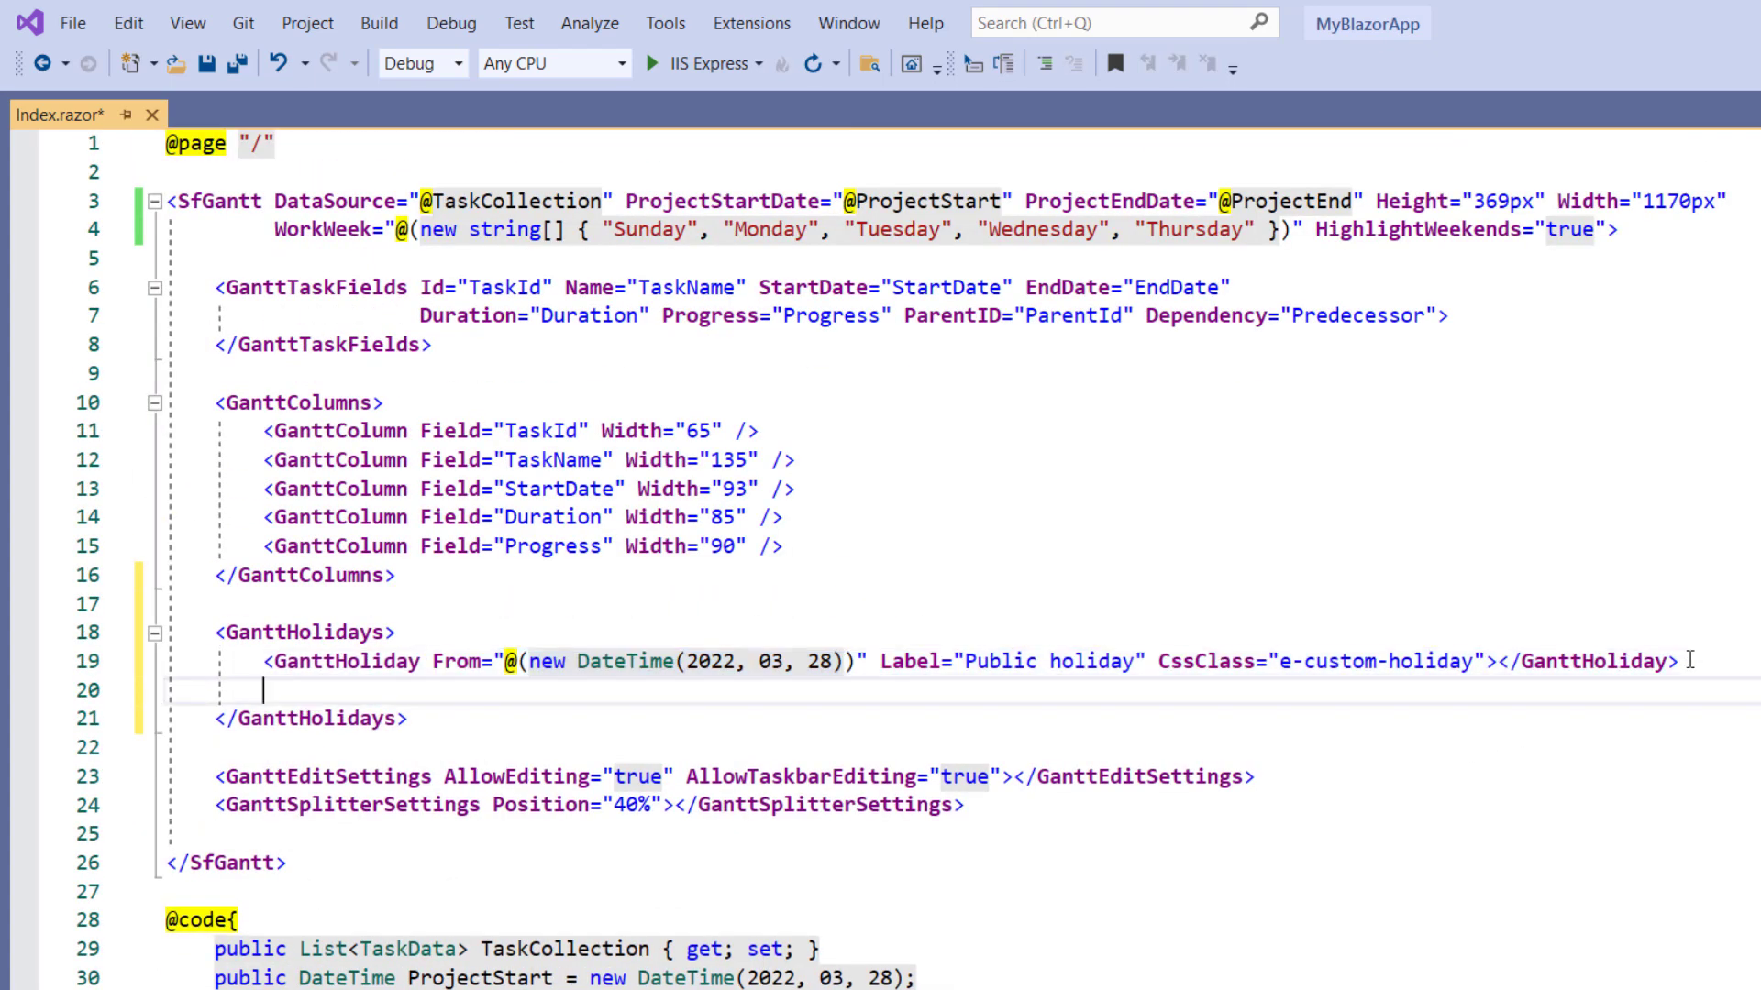
{"action": "key", "text": "ctrl+v"}
{"action": "type", "text": "4, 06"}
{"action": "key", "text": "Right"}
{"action": "key", "text": "Right"}
{"action": "key", "text": "Right"}
{"action": "type", "text": "To=\"@(new DateTime(2022, 04, 07"}
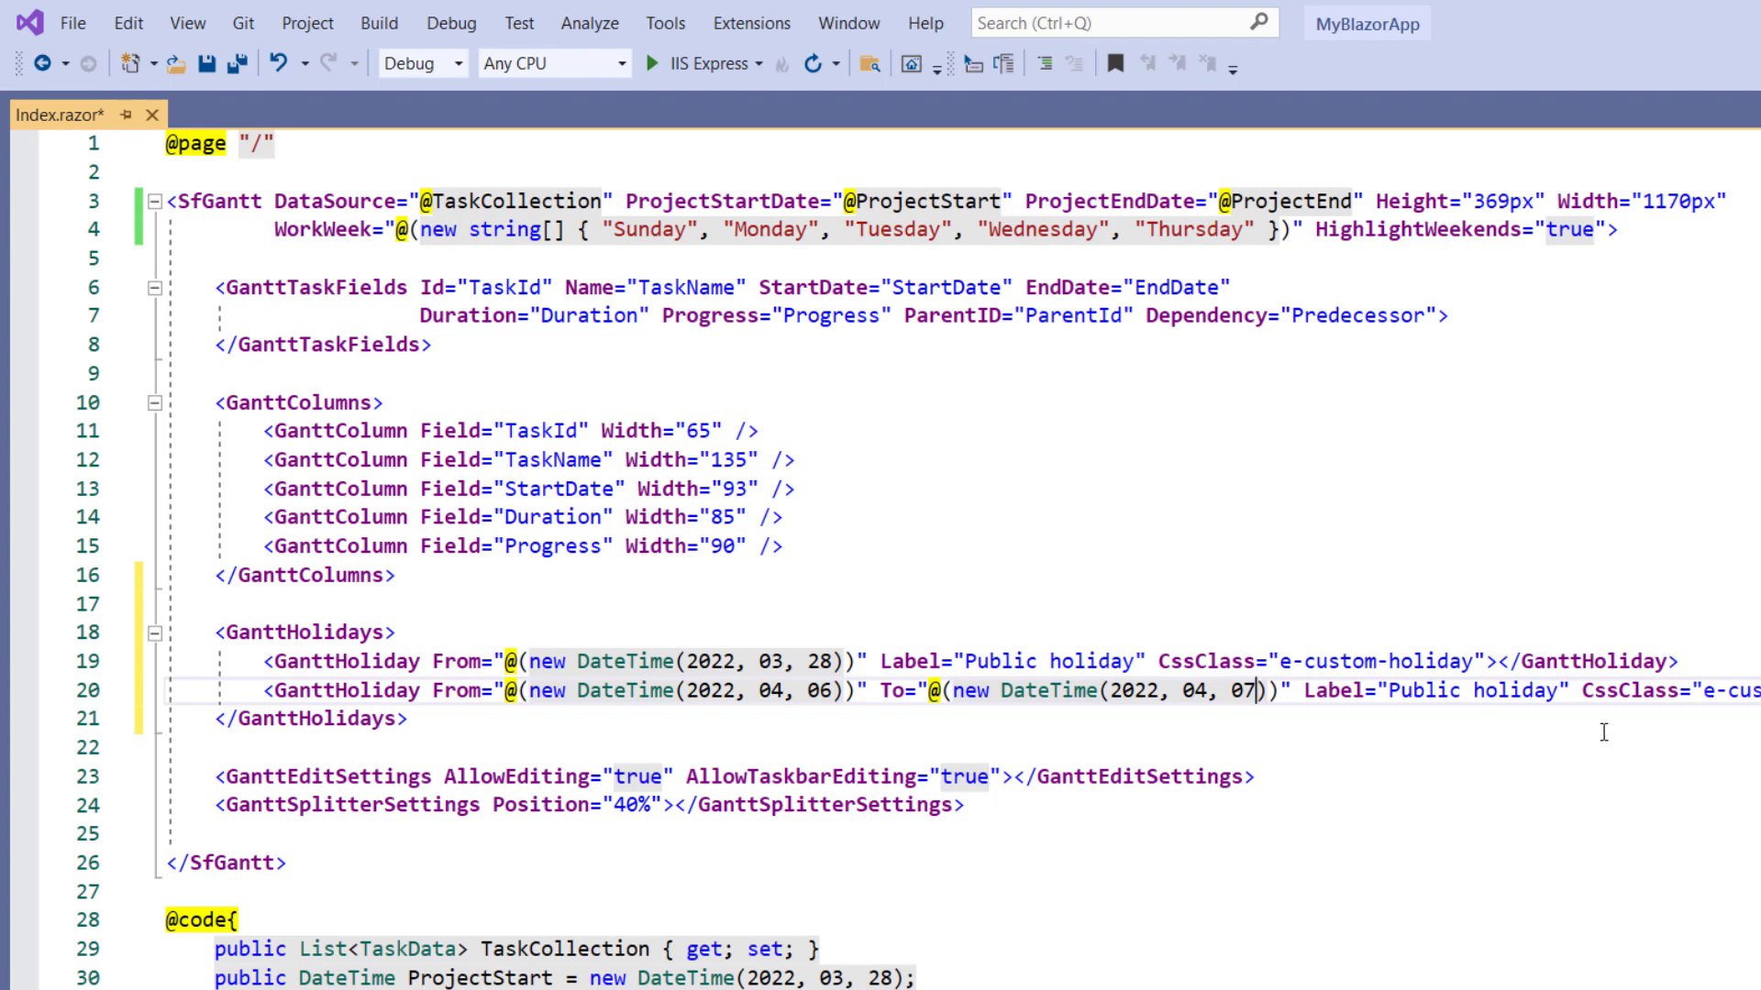
{"action": "left_click", "coordinate": [1563, 690]}
{"action": "type", "text": "s"}
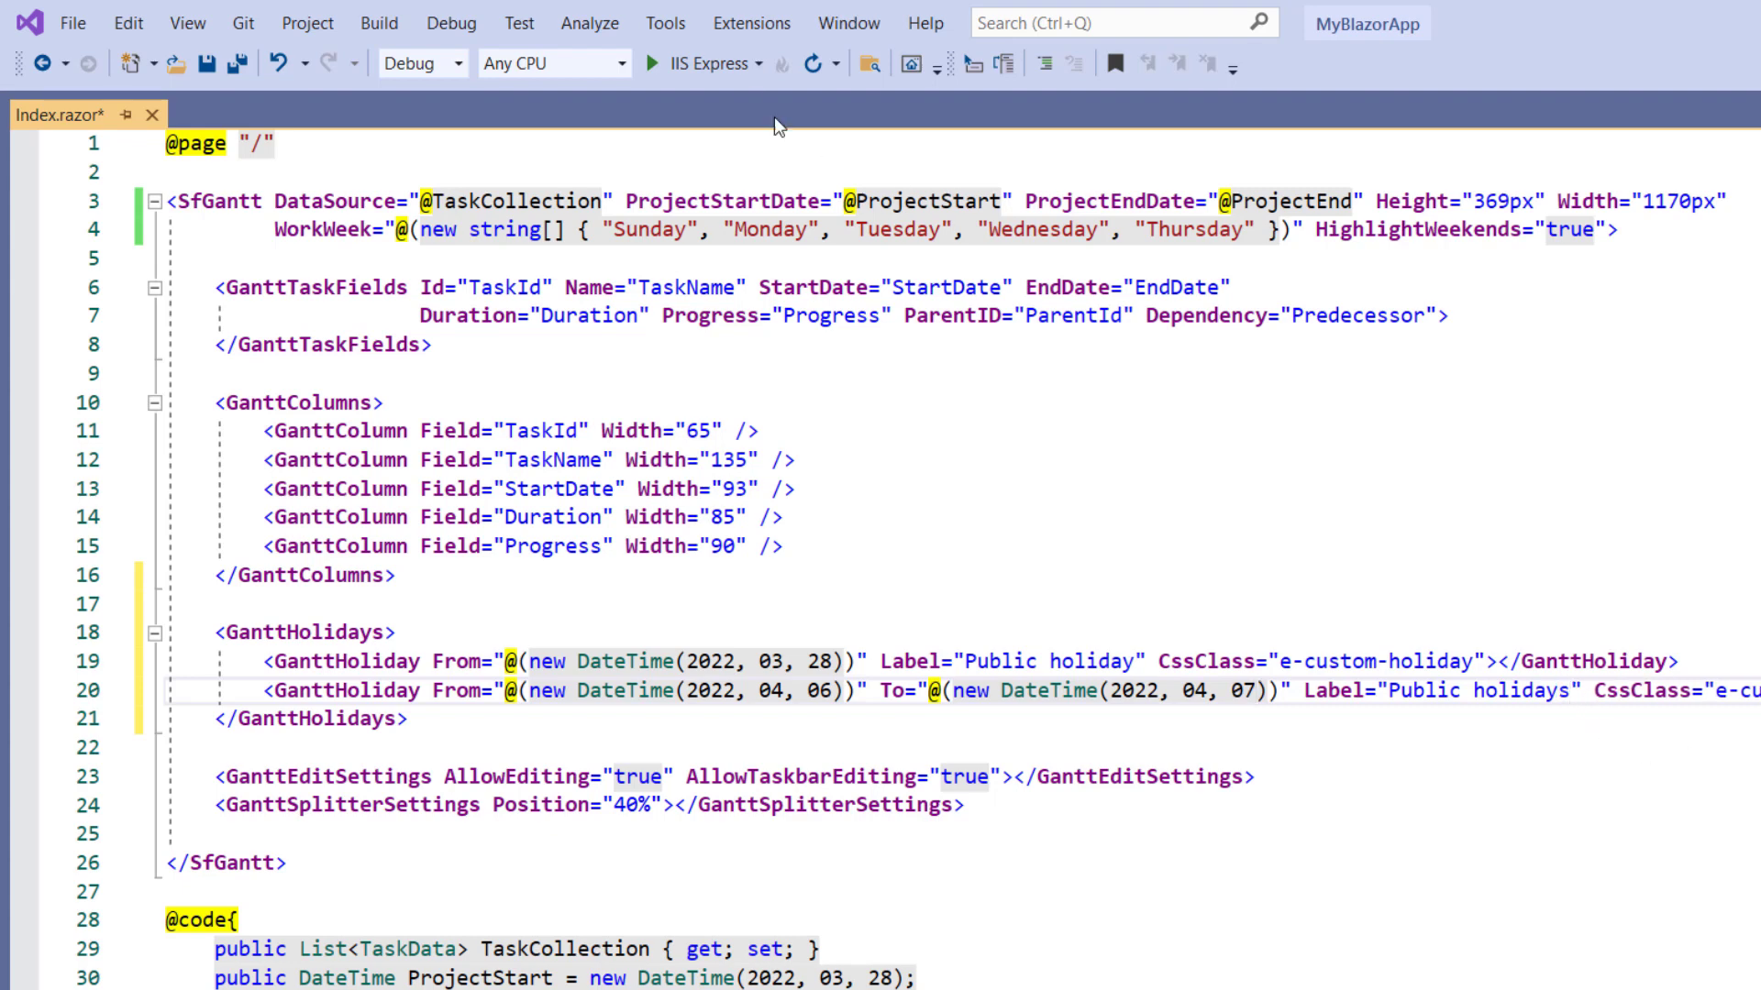
- Run the app in IIS Express to view the red Mar 28 and Apr 6–7 holiday bands
{"action": "left_click", "coordinate": [712, 66]}
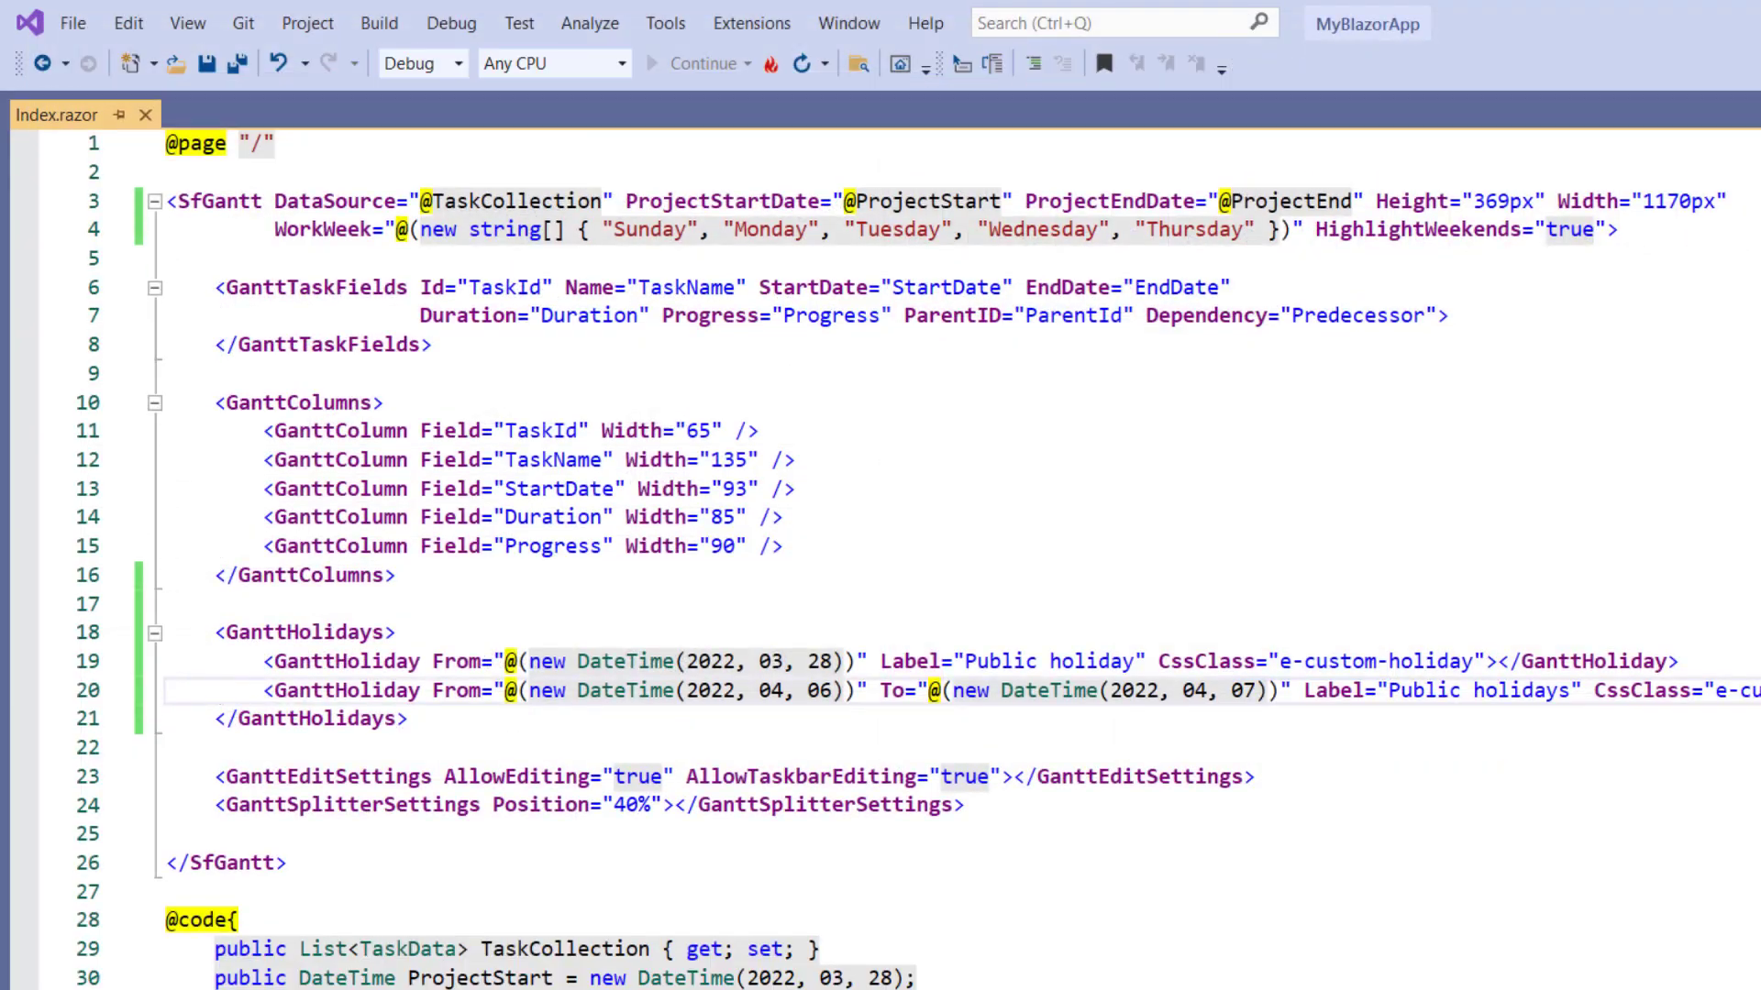
{"action": "type", "text": "<GanttDay"}
- Add a GanttDayWorkingTimeCollection with a GanttDayWorkingTime From 9 To 18
{"action": "key", "text": "Down"}
{"action": "key", "text": "Tab"}
{"action": "type", "text": ">"}
{"action": "key", "text": "Return"}
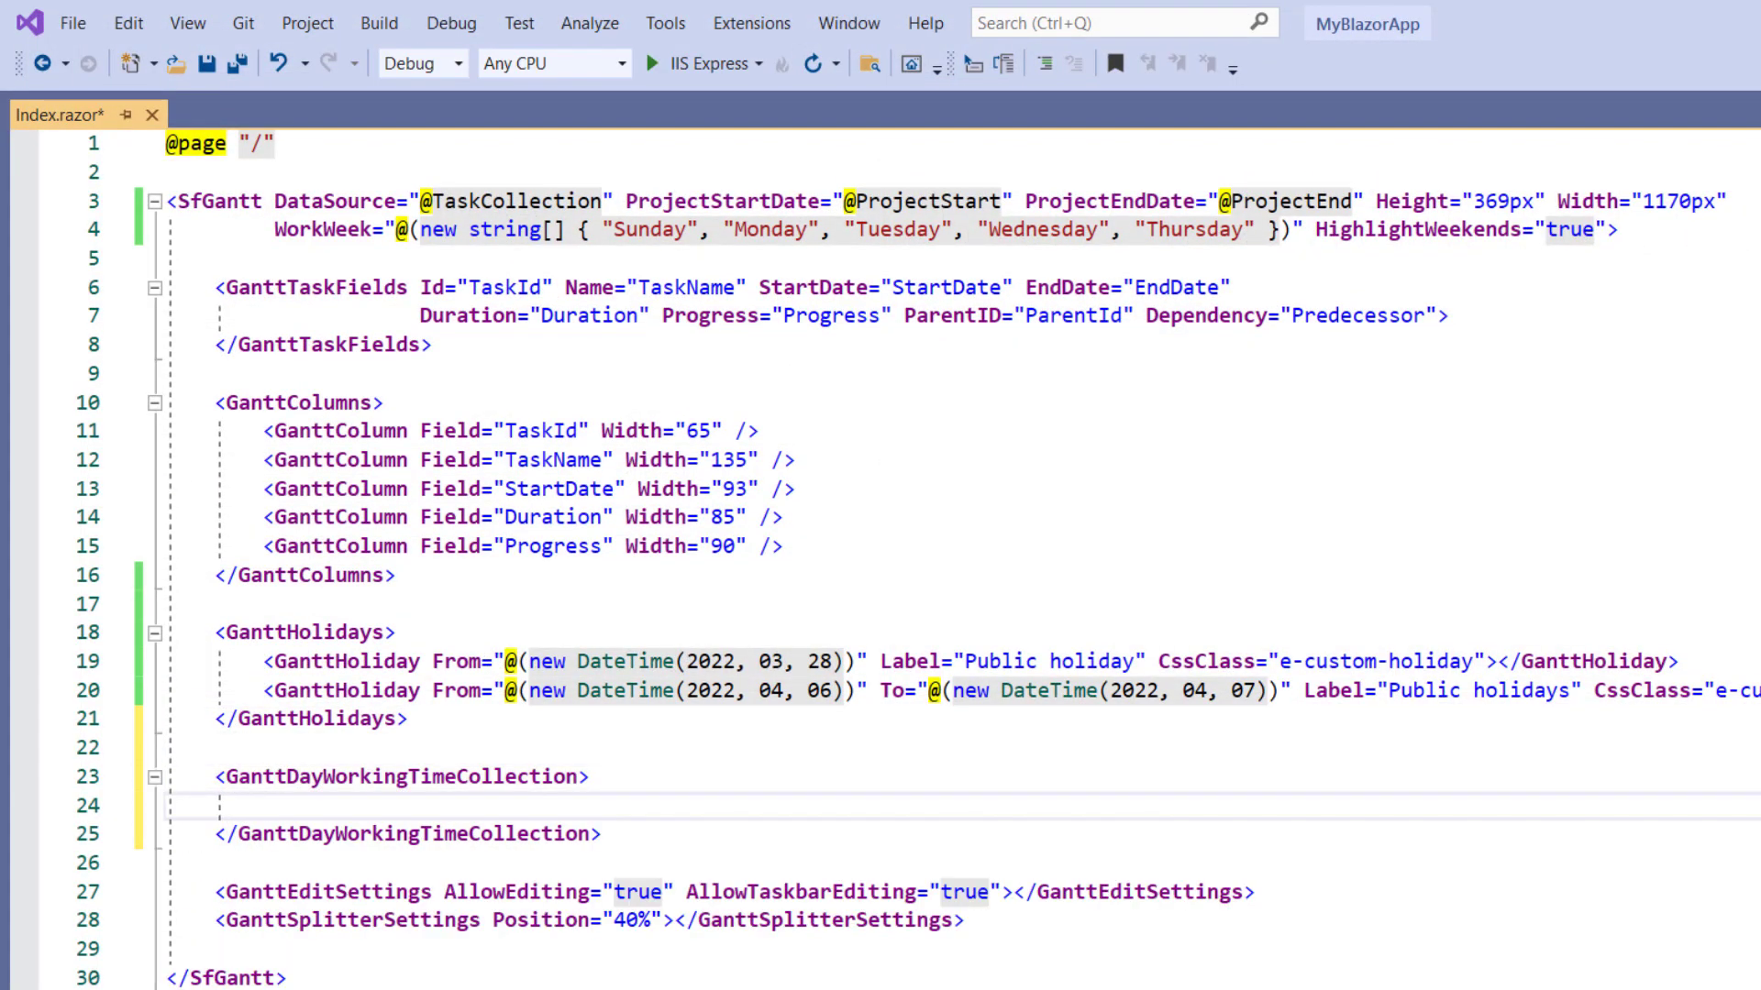
{"action": "type", "text": "<Gant"}
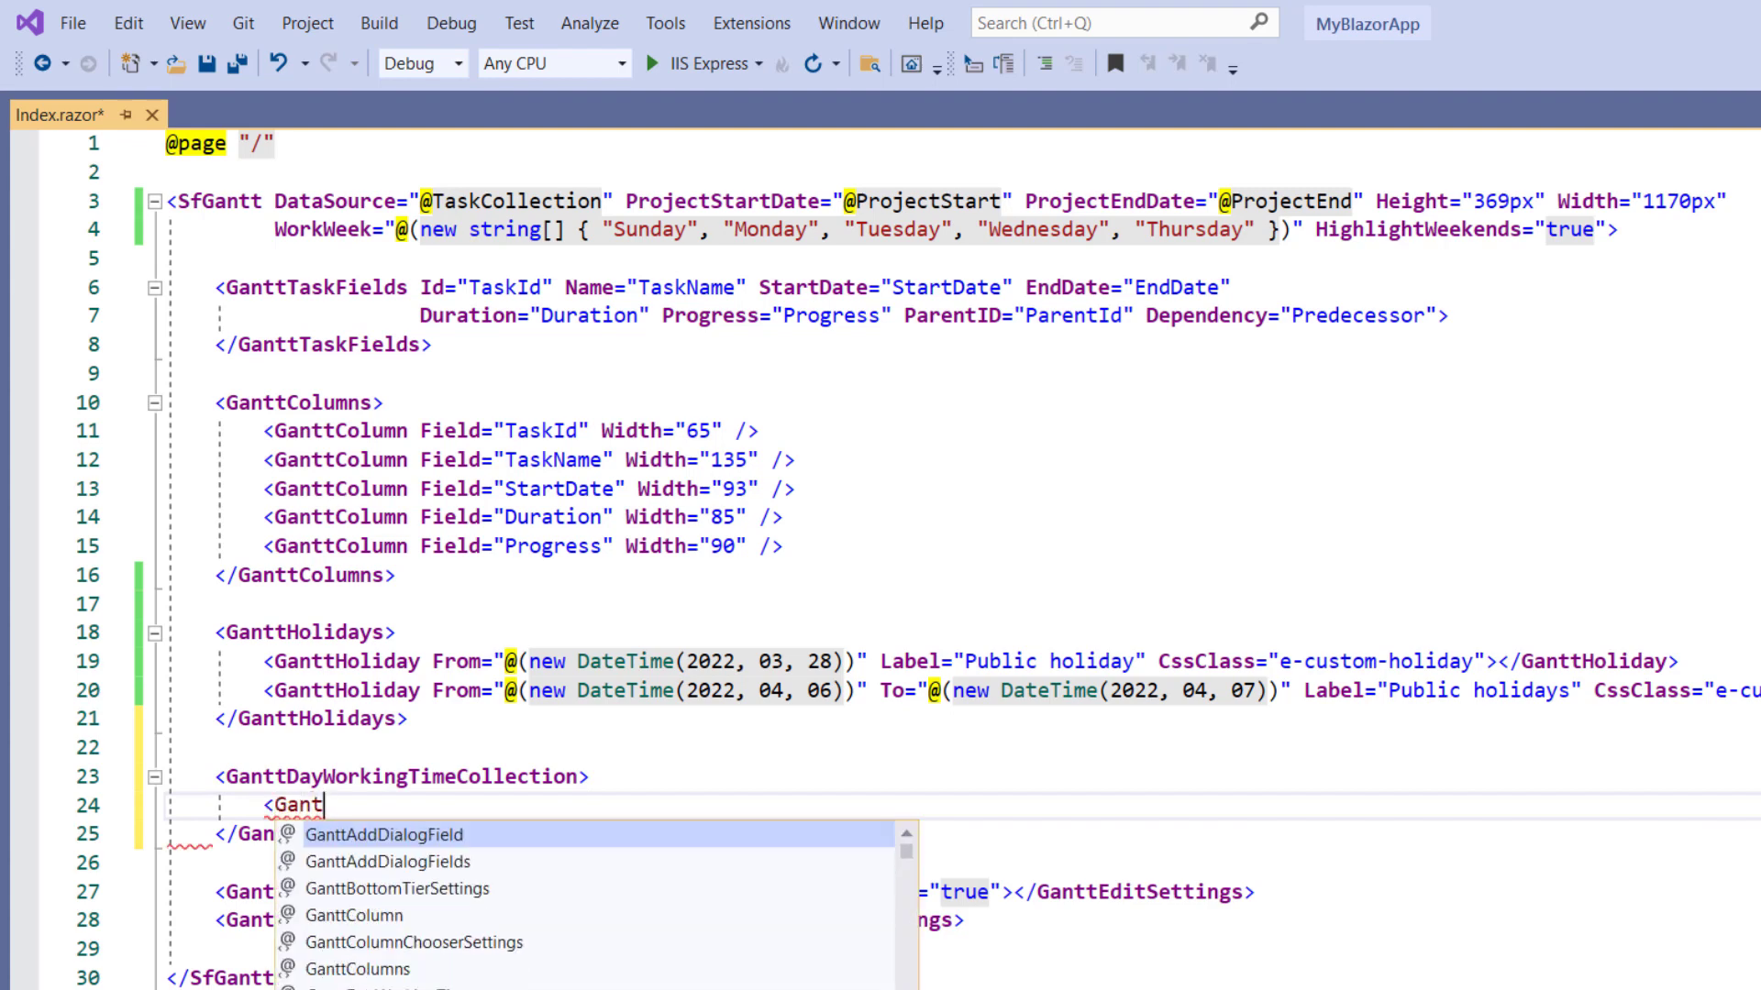
{"action": "type", "text": "tDay"}
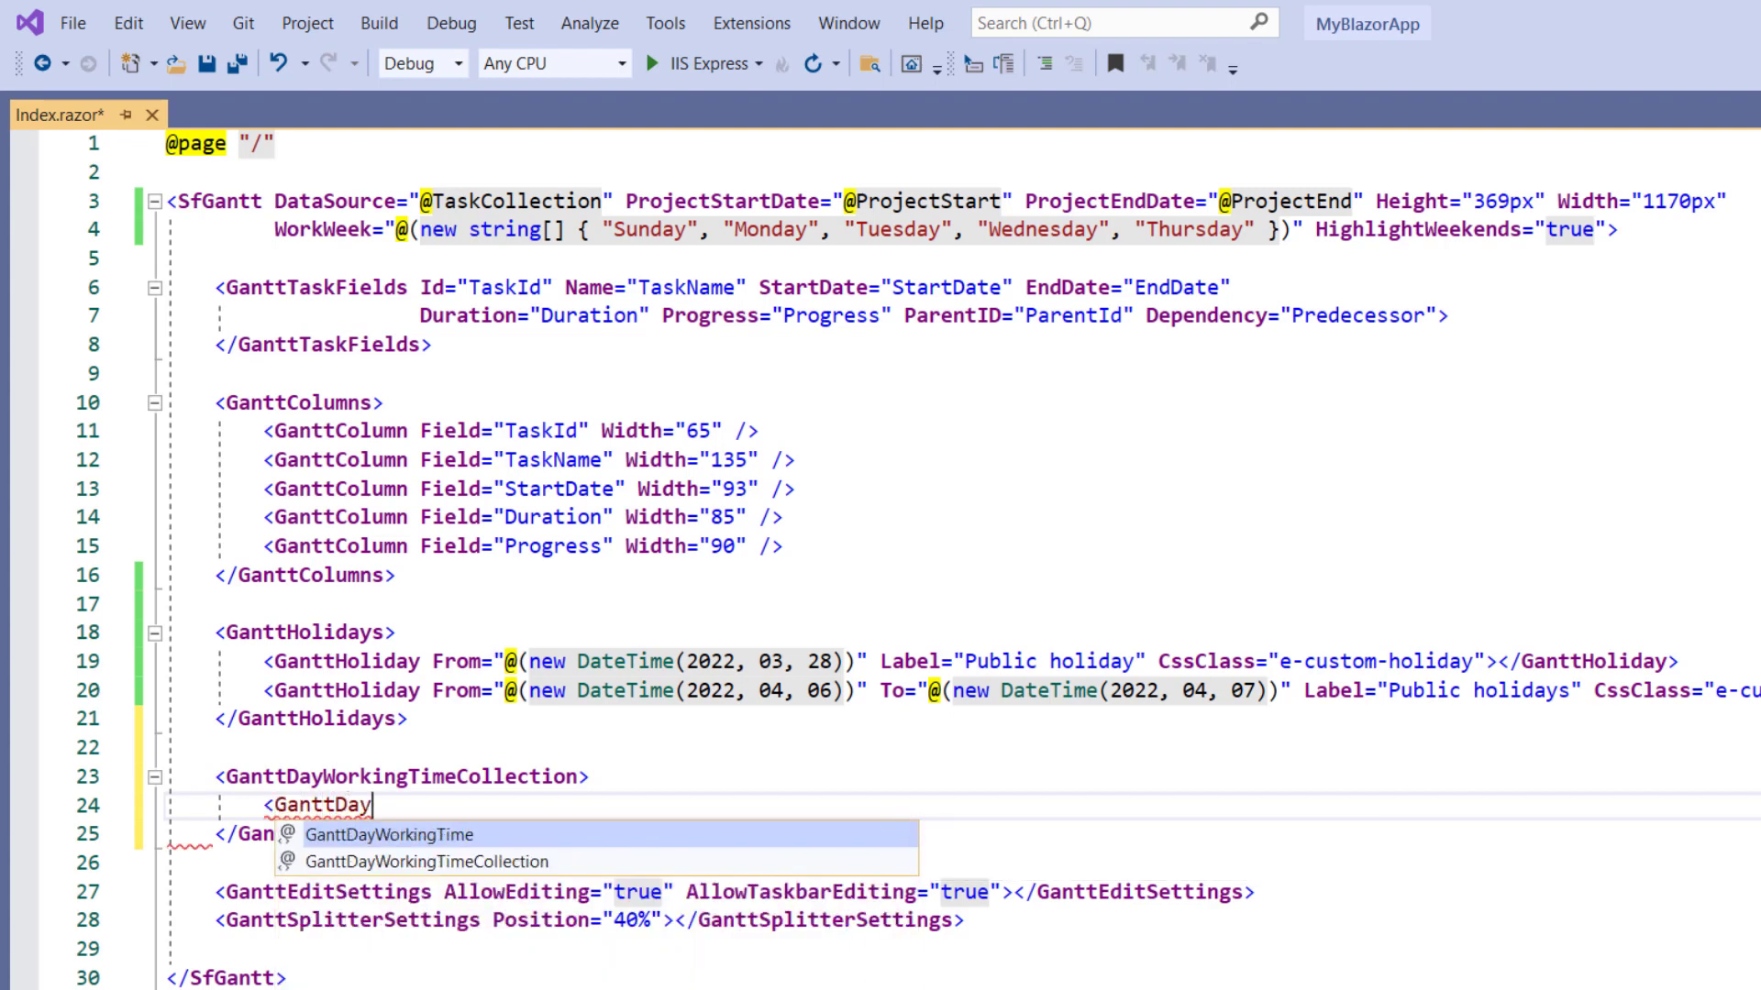
{"action": "key", "text": "Tab"}
{"action": "type", "text": ">"}
{"action": "key", "text": "Left"}
{"action": "type", "text": "From=\"9\" To=\"18"}
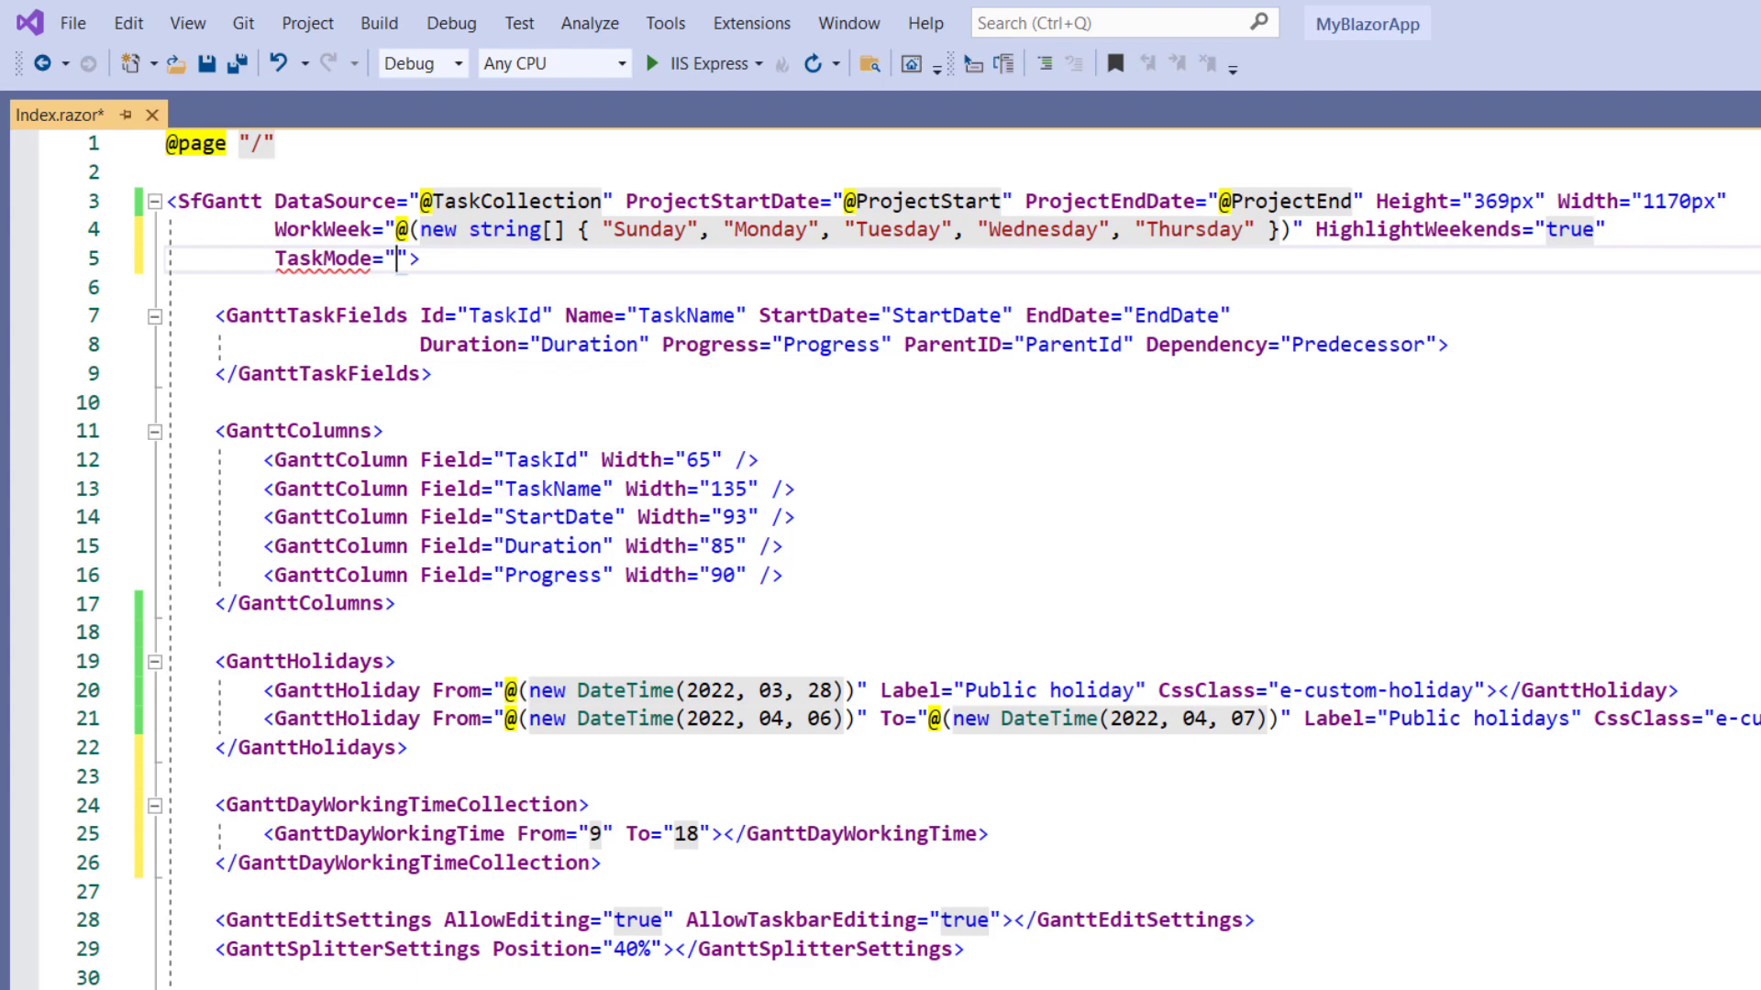
{"action": "type", "text": "Au"}
- Set TaskMode to ScheduleMode.Auto, run the app, and change List materials to 4 days
{"action": "key", "text": "Tab"}
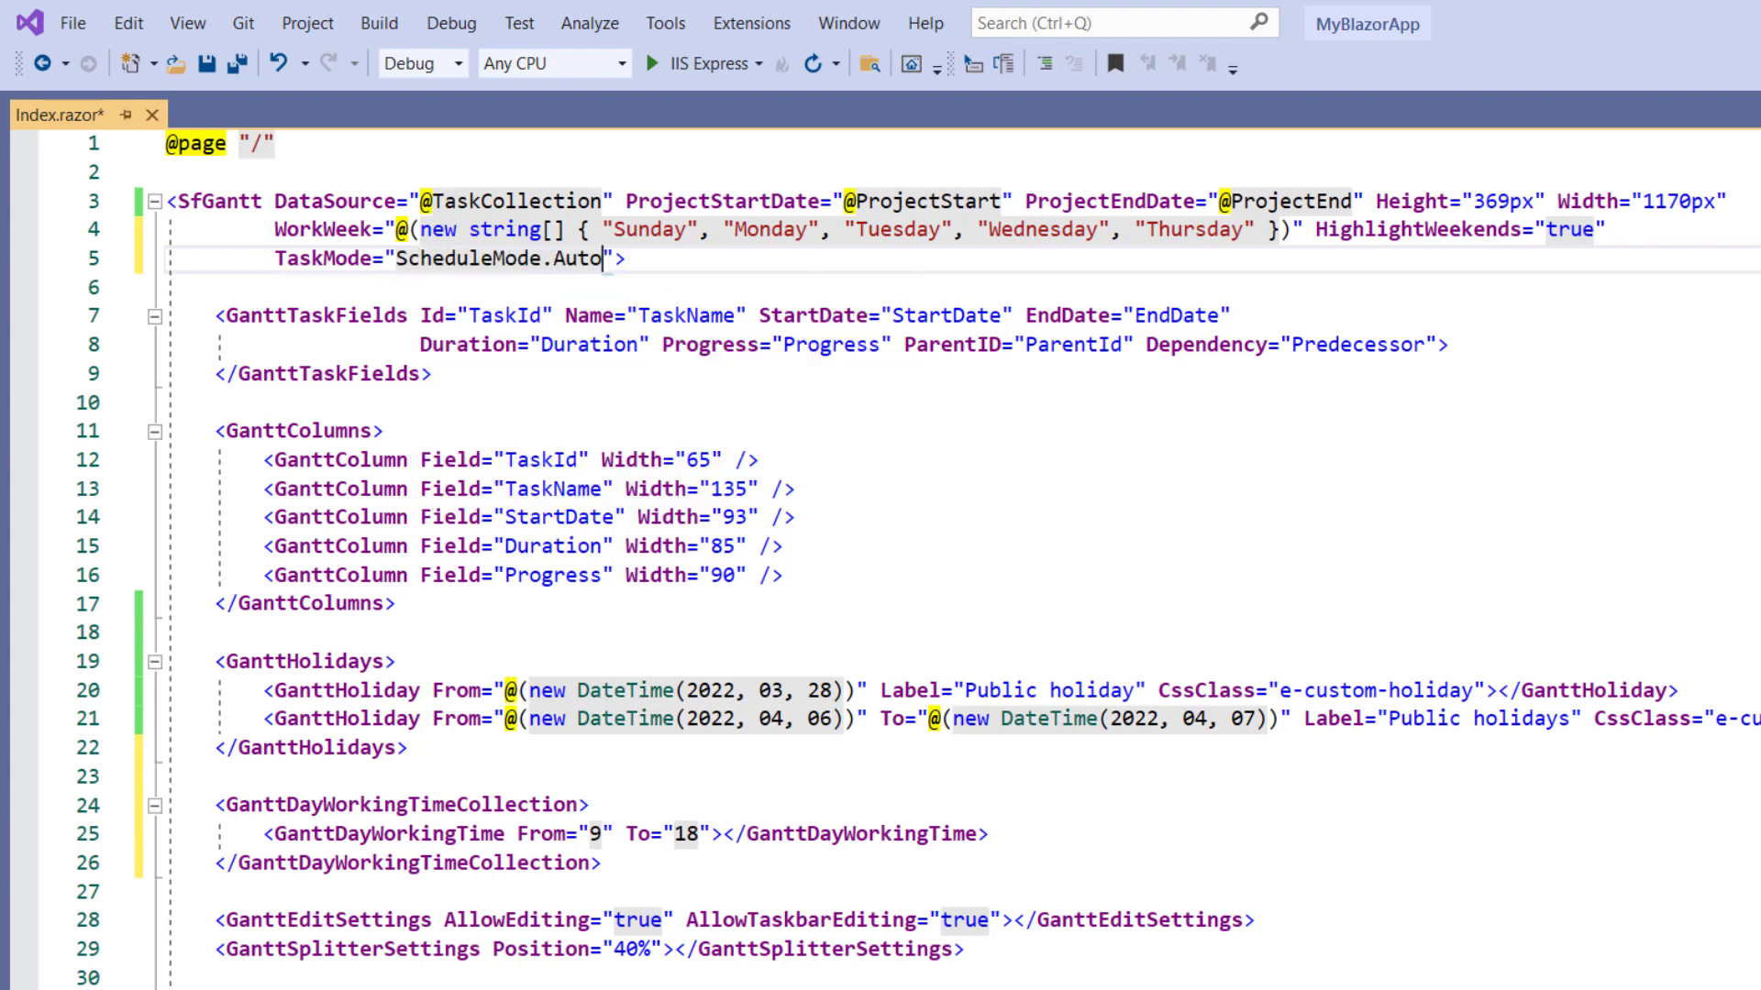
{"action": "left_click", "coordinate": [695, 65]}
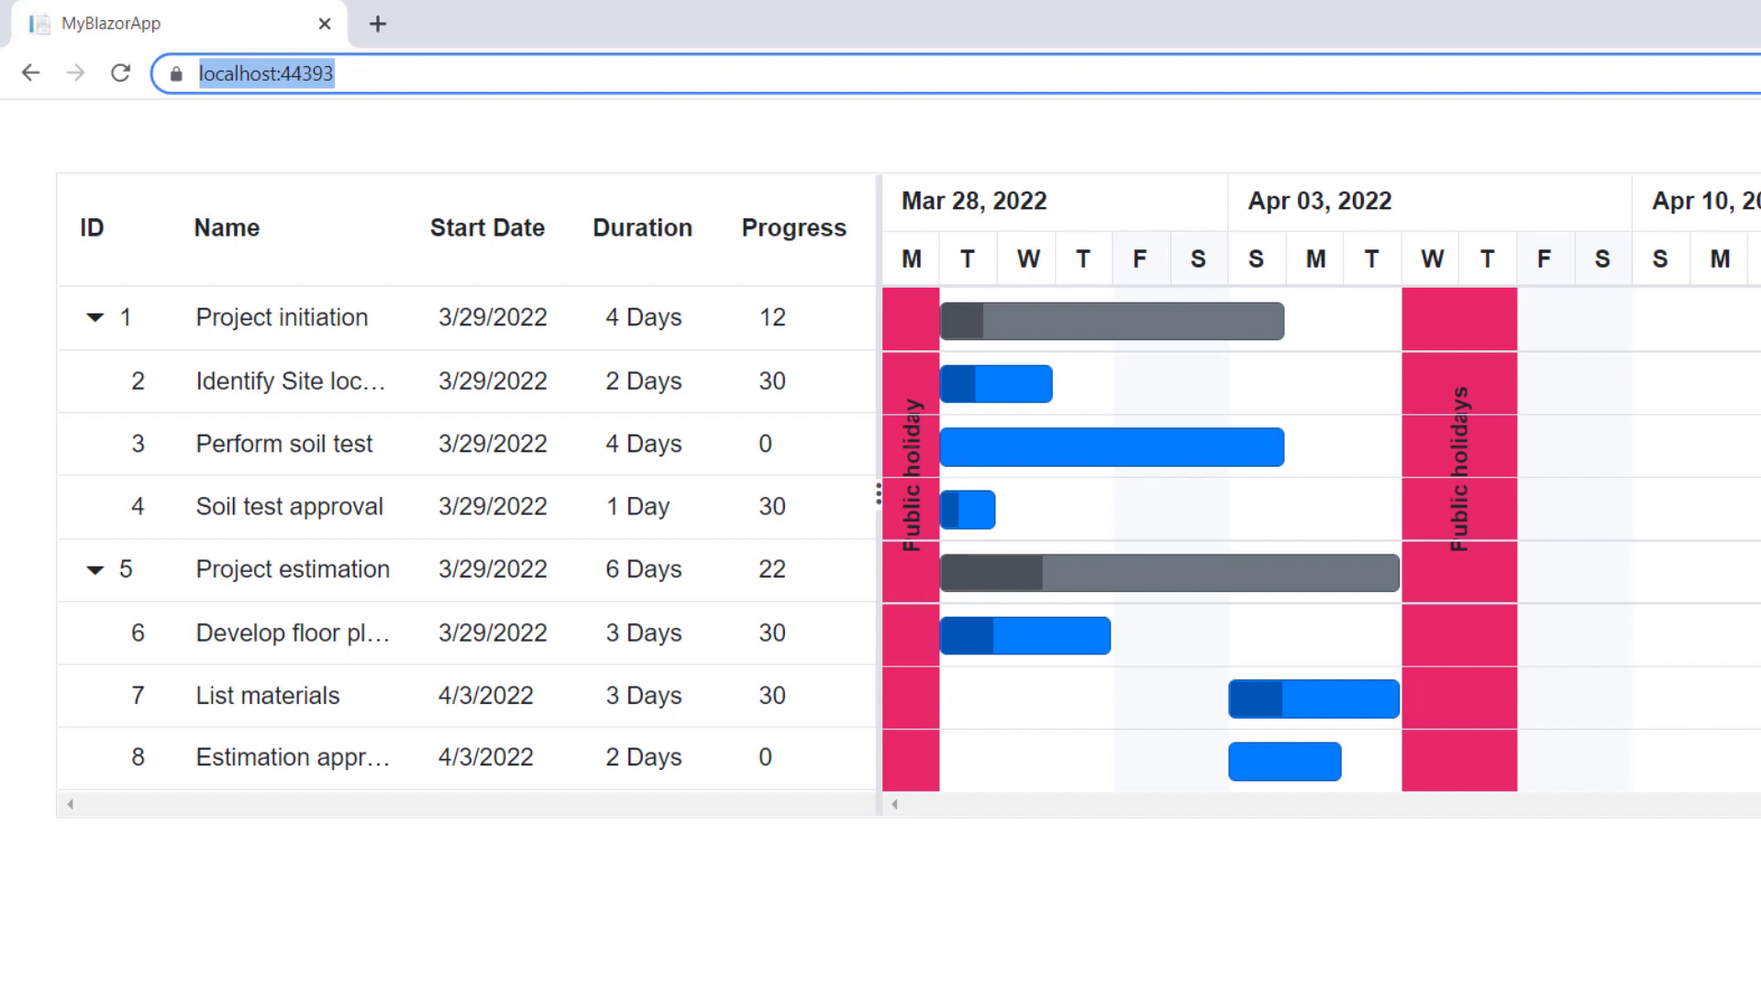
{"action": "double_click", "coordinate": [626, 696]}
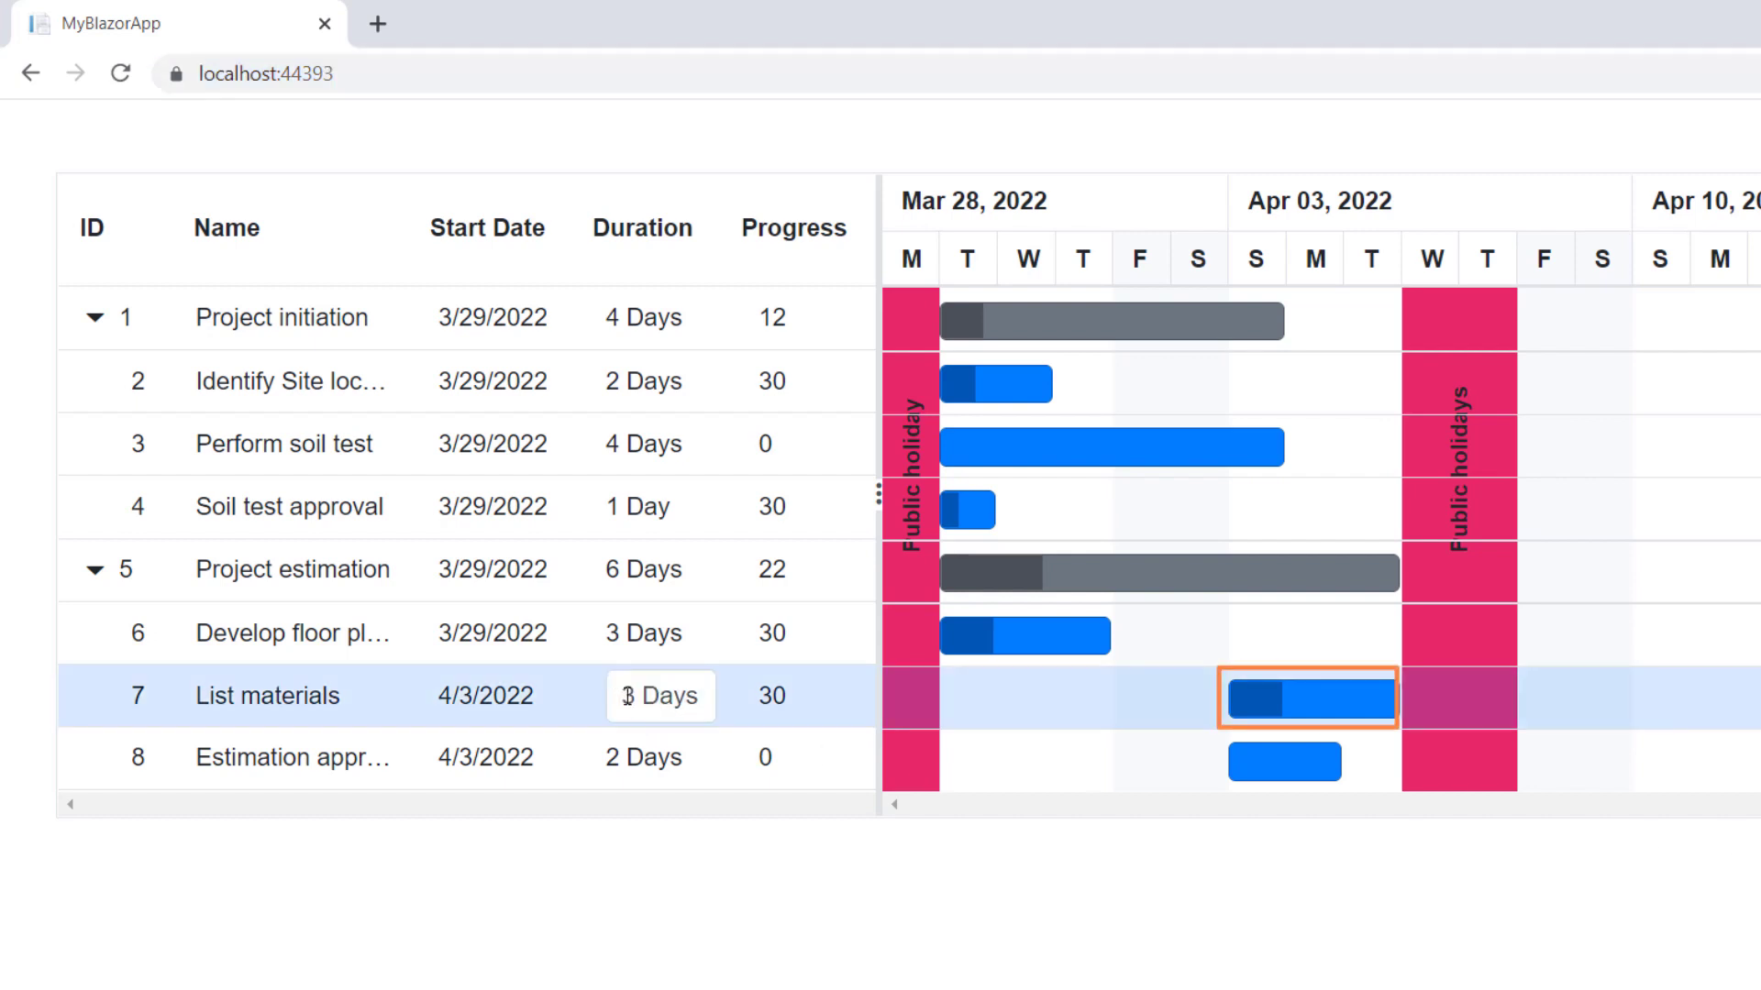
{"action": "key", "text": "BackSpace"}
{"action": "type", "text": "4"}
{"action": "key", "text": "Return"}
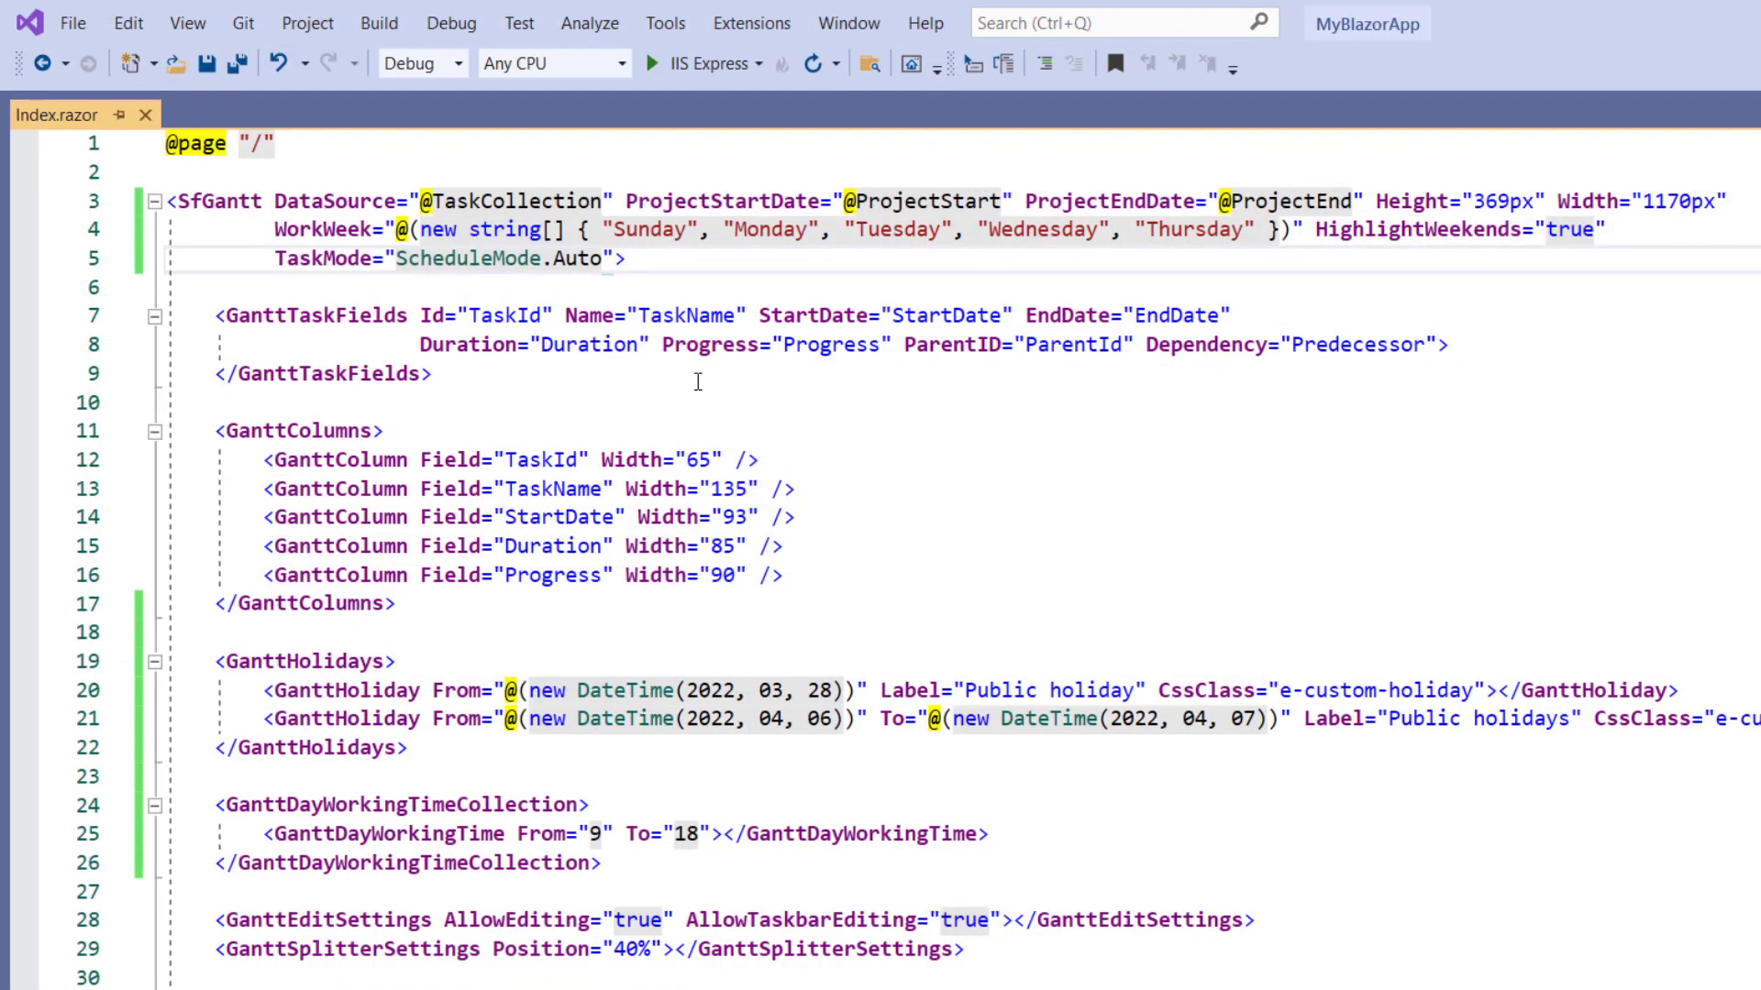
- Change TaskMode from Auto to Manual and save to rebuild and rerun the app
{"action": "double_click", "coordinate": [578, 259]}
{"action": "type", "text": "Manual"}
{"action": "key", "text": "ctrl+s"}
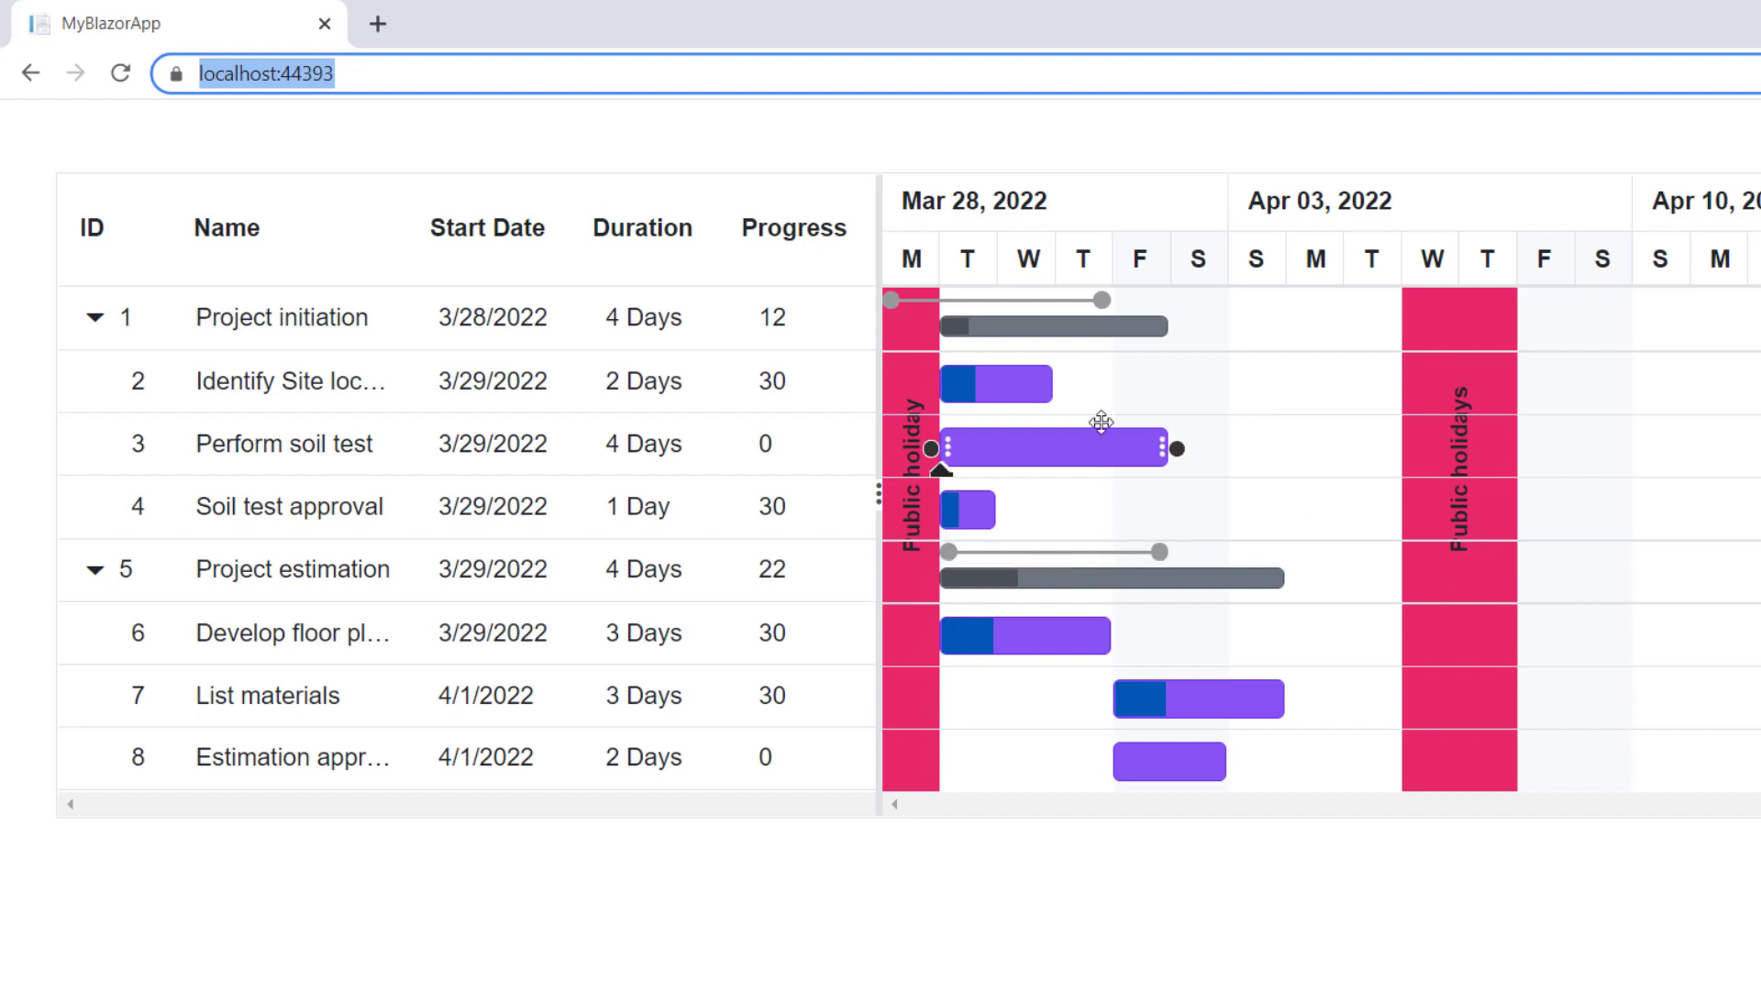
- Draw a dependency from Identify Site location's taskbar to Perform soil test
{"action": "left_click_drag", "start_coordinate": [1057, 387], "coordinate": [935, 455]}
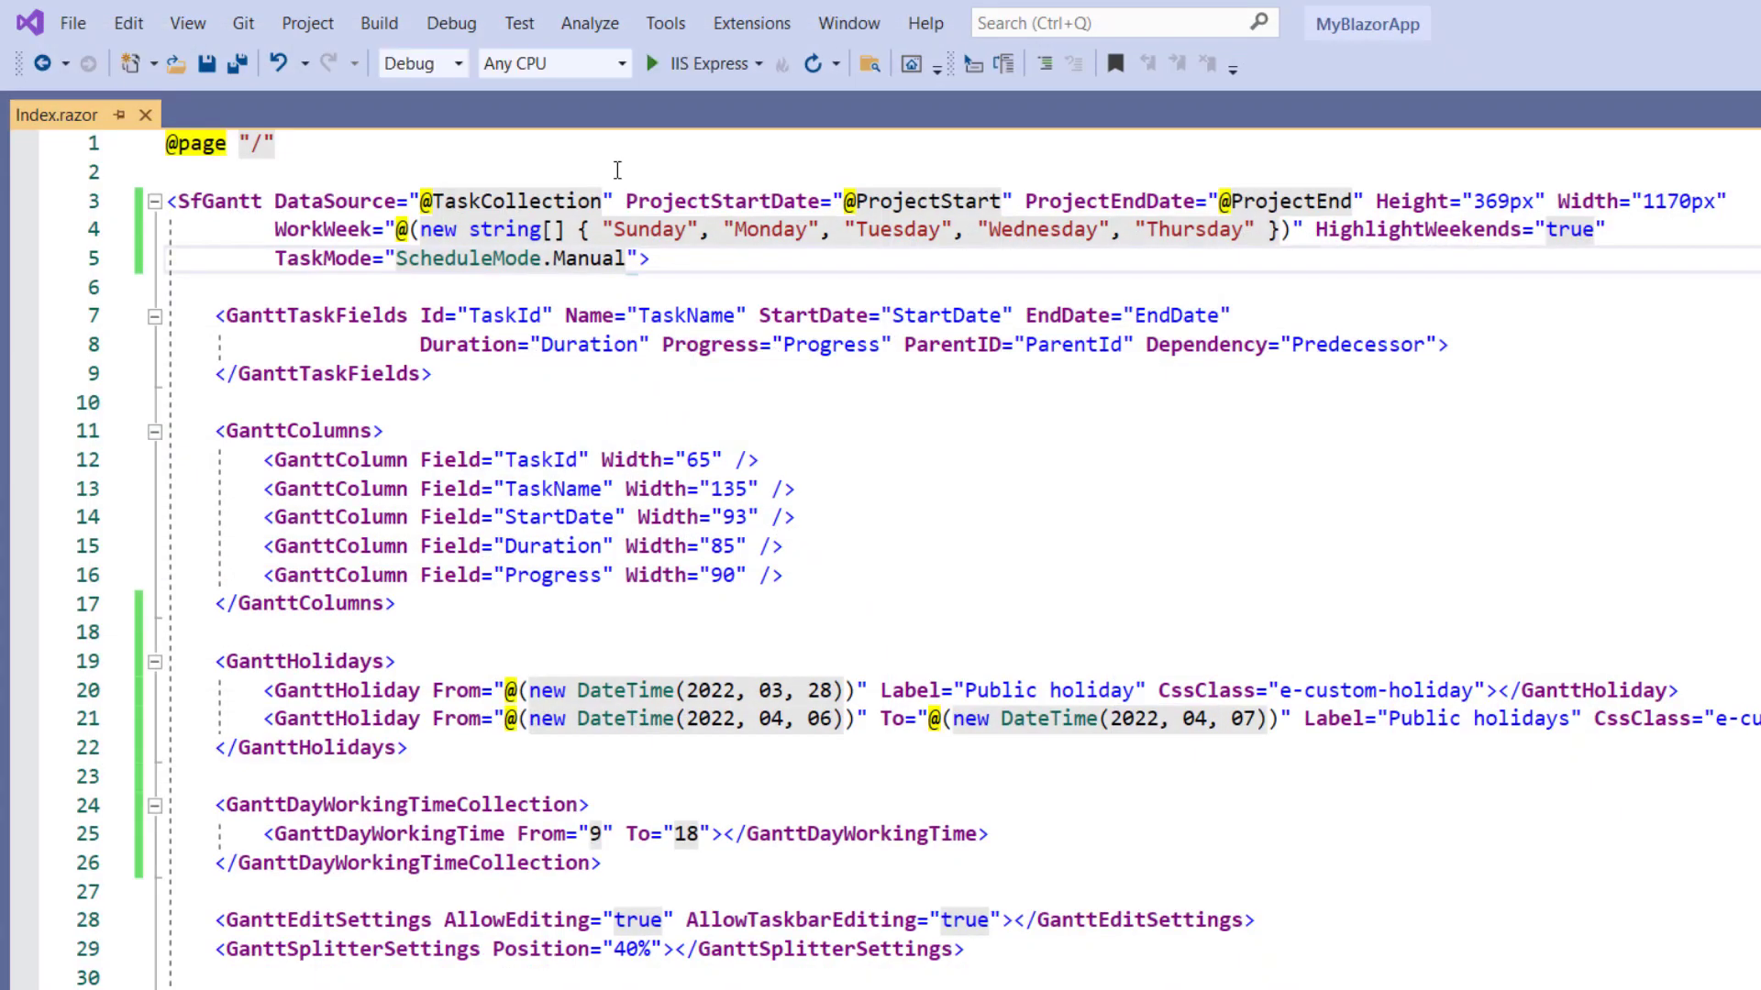
- Add ValidateManualTasksOnLinking="true" after TaskMode, rerun, and link task 2 to Perform soil test
{"action": "left_click", "coordinate": [636, 258]}
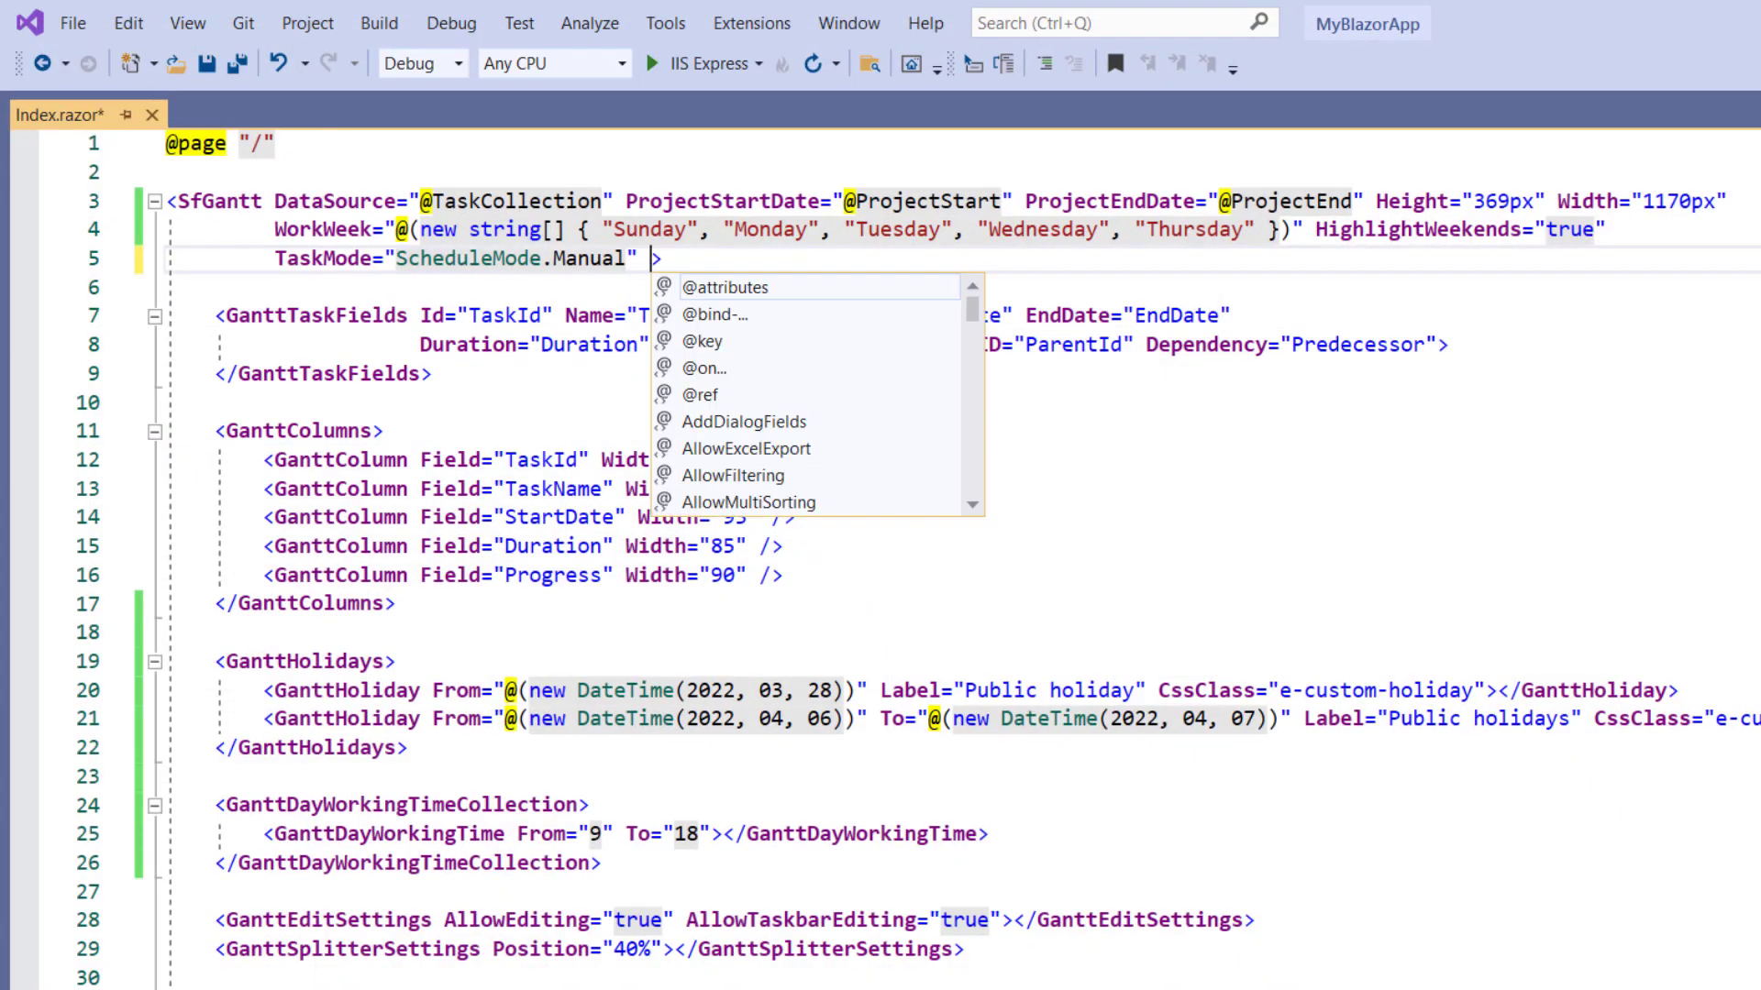
{"action": "type", "text": "valid"}
{"action": "key", "text": "Tab"}
{"action": "type", "text": "true"}
{"action": "key", "text": "Escape"}
{"action": "left_click", "coordinate": [694, 63]}
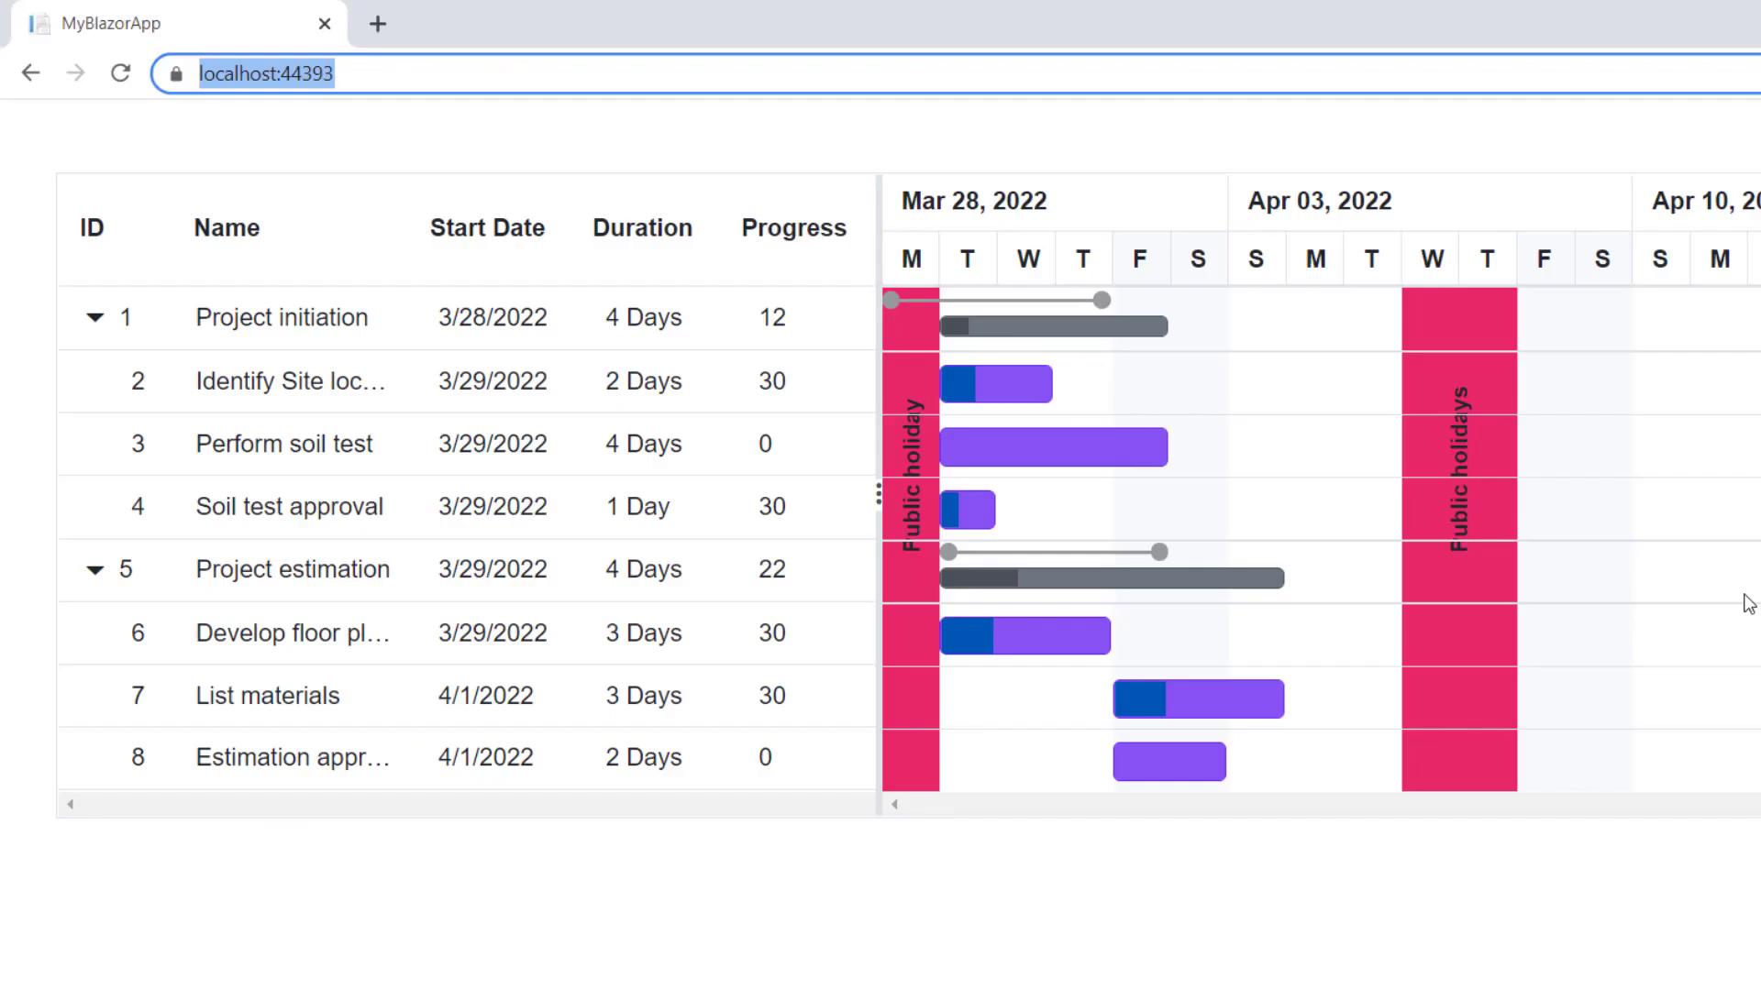
{"action": "left_click_drag", "start_coordinate": [1061, 385], "coordinate": [941, 454]}
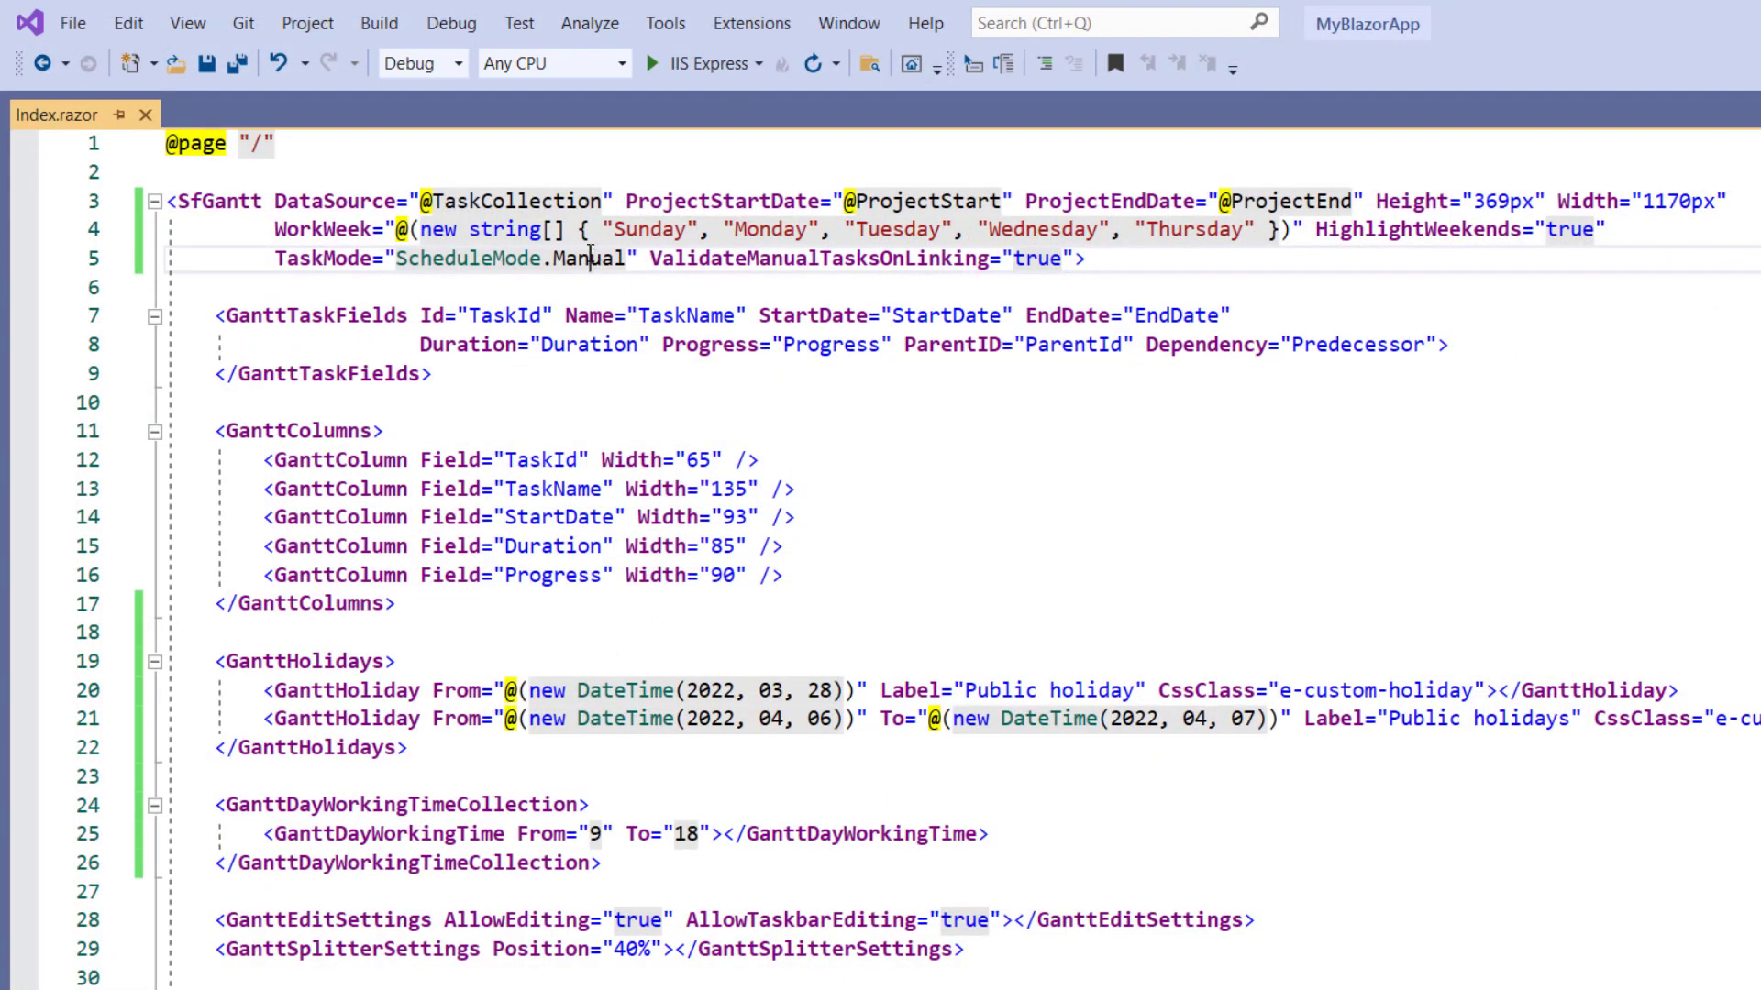
- Change TaskMode from Manual to Custom and add a string IsManual property to TaskData
{"action": "double_click", "coordinate": [589, 258]}
{"action": "type", "text": "Cus"}
{"action": "key", "text": "Tab"}
{"action": "scroll", "coordinate": [1238, 913], "scroll_direction": "down", "scroll_amount": 3}
{"action": "scroll", "coordinate": [833, 718], "scroll_direction": "down", "scroll_amount": 8}
{"action": "left_click", "coordinate": [825, 661]}
{"action": "key", "text": "Return"}
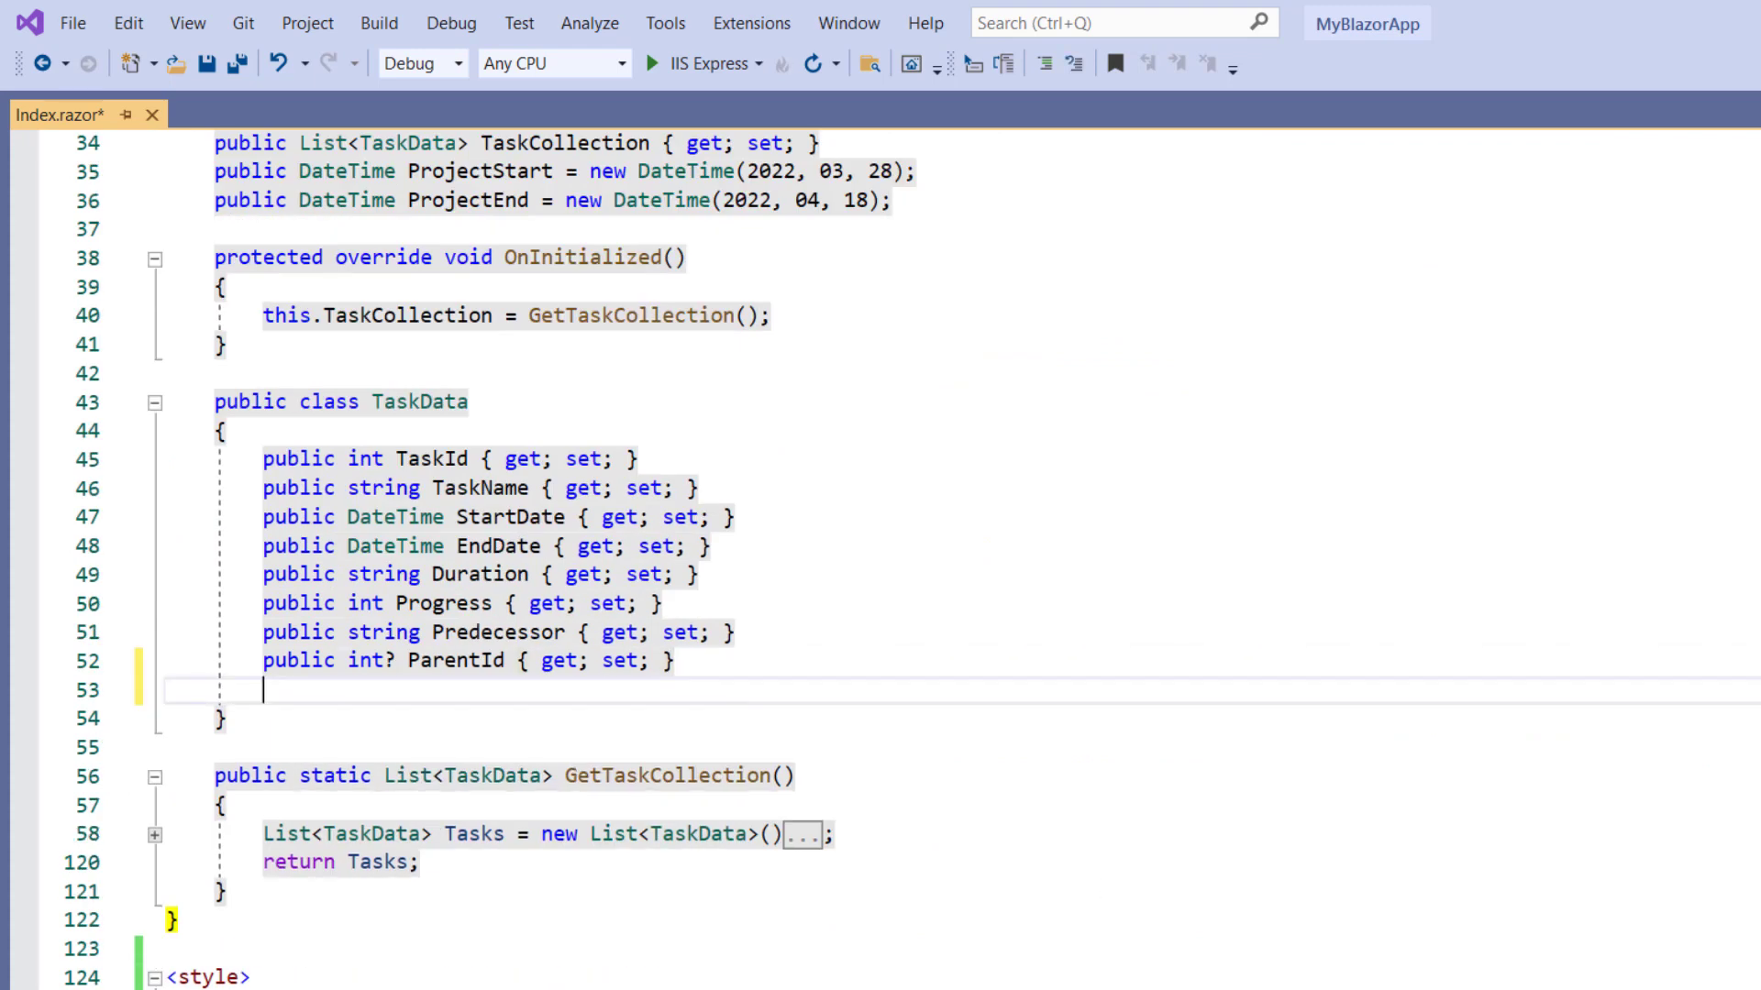
{"action": "type", "text": "prop"}
{"action": "key", "text": "Tab"}
{"action": "key", "text": "Tab"}
{"action": "type", "text": "str"}
{"action": "key", "text": "Tab"}
{"action": "key", "text": "Tab"}
{"action": "type", "text": "IsManual"}
{"action": "scroll", "coordinate": [1395, 944], "scroll_direction": "down", "scroll_amount": 4}
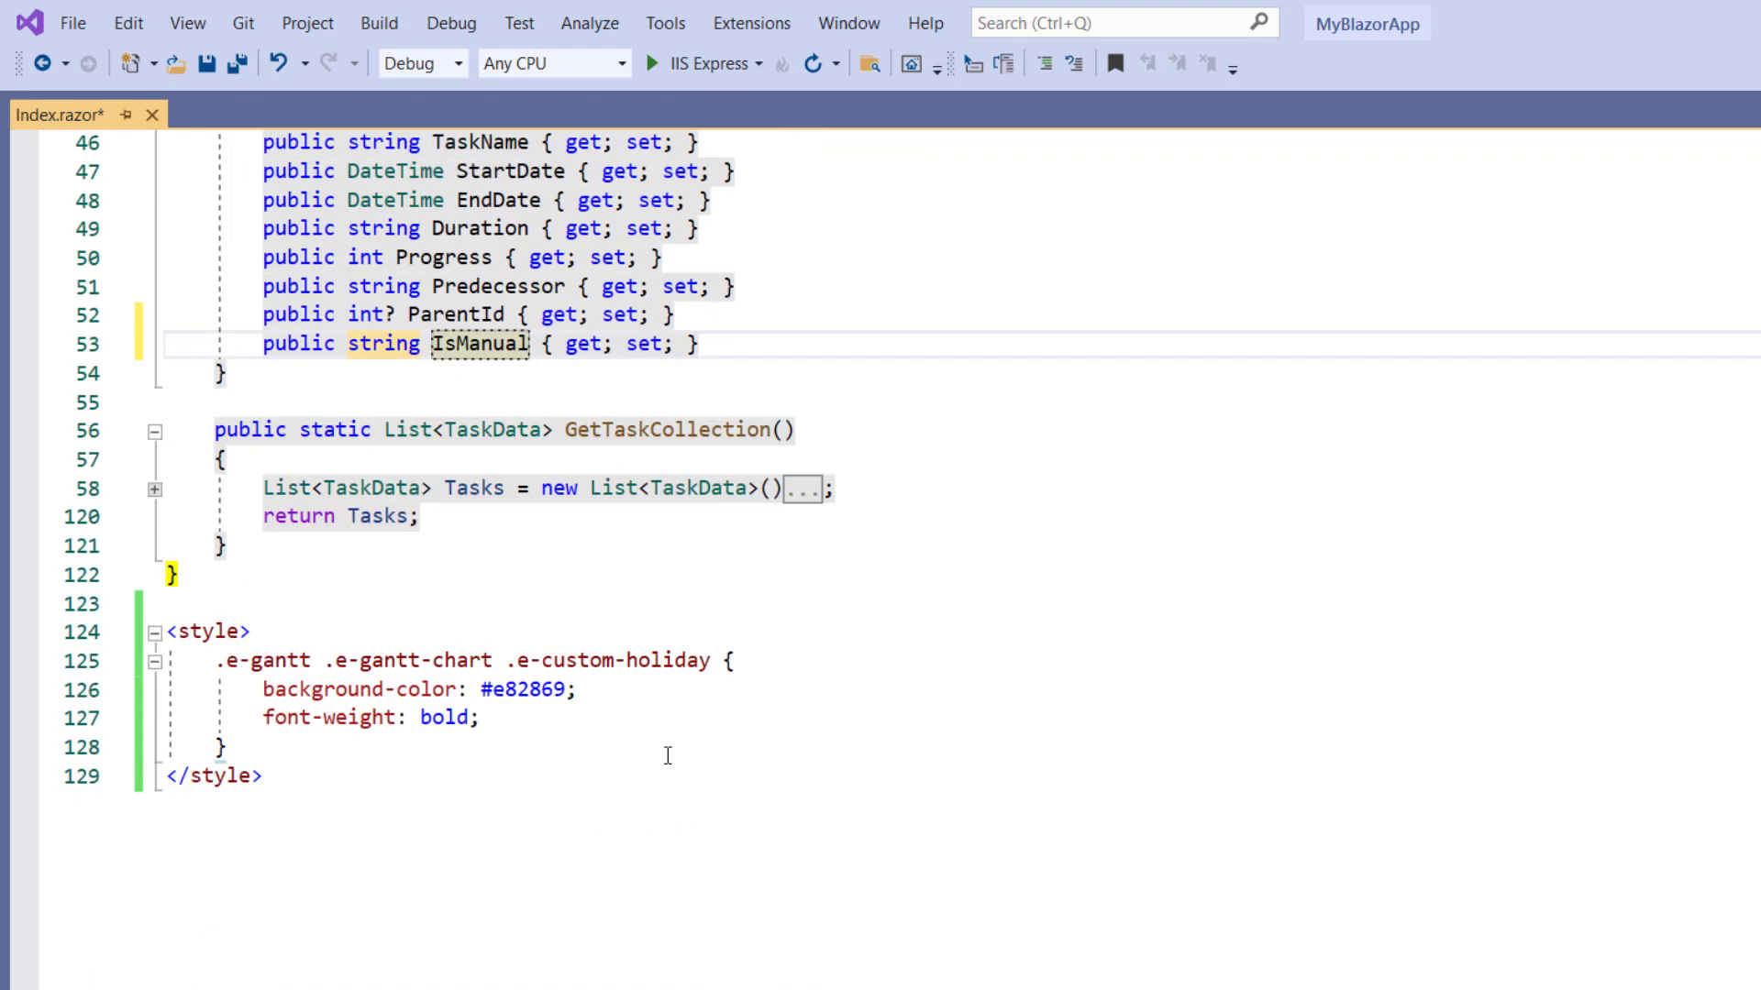
- Set IsManual="true" on tasks in the task data list
{"action": "left_click", "coordinate": [155, 489]}
{"action": "left_click", "coordinate": [518, 892]}
{"action": "key", "text": "Return"}
{"action": "type", "text": "IsManual = \"true"}
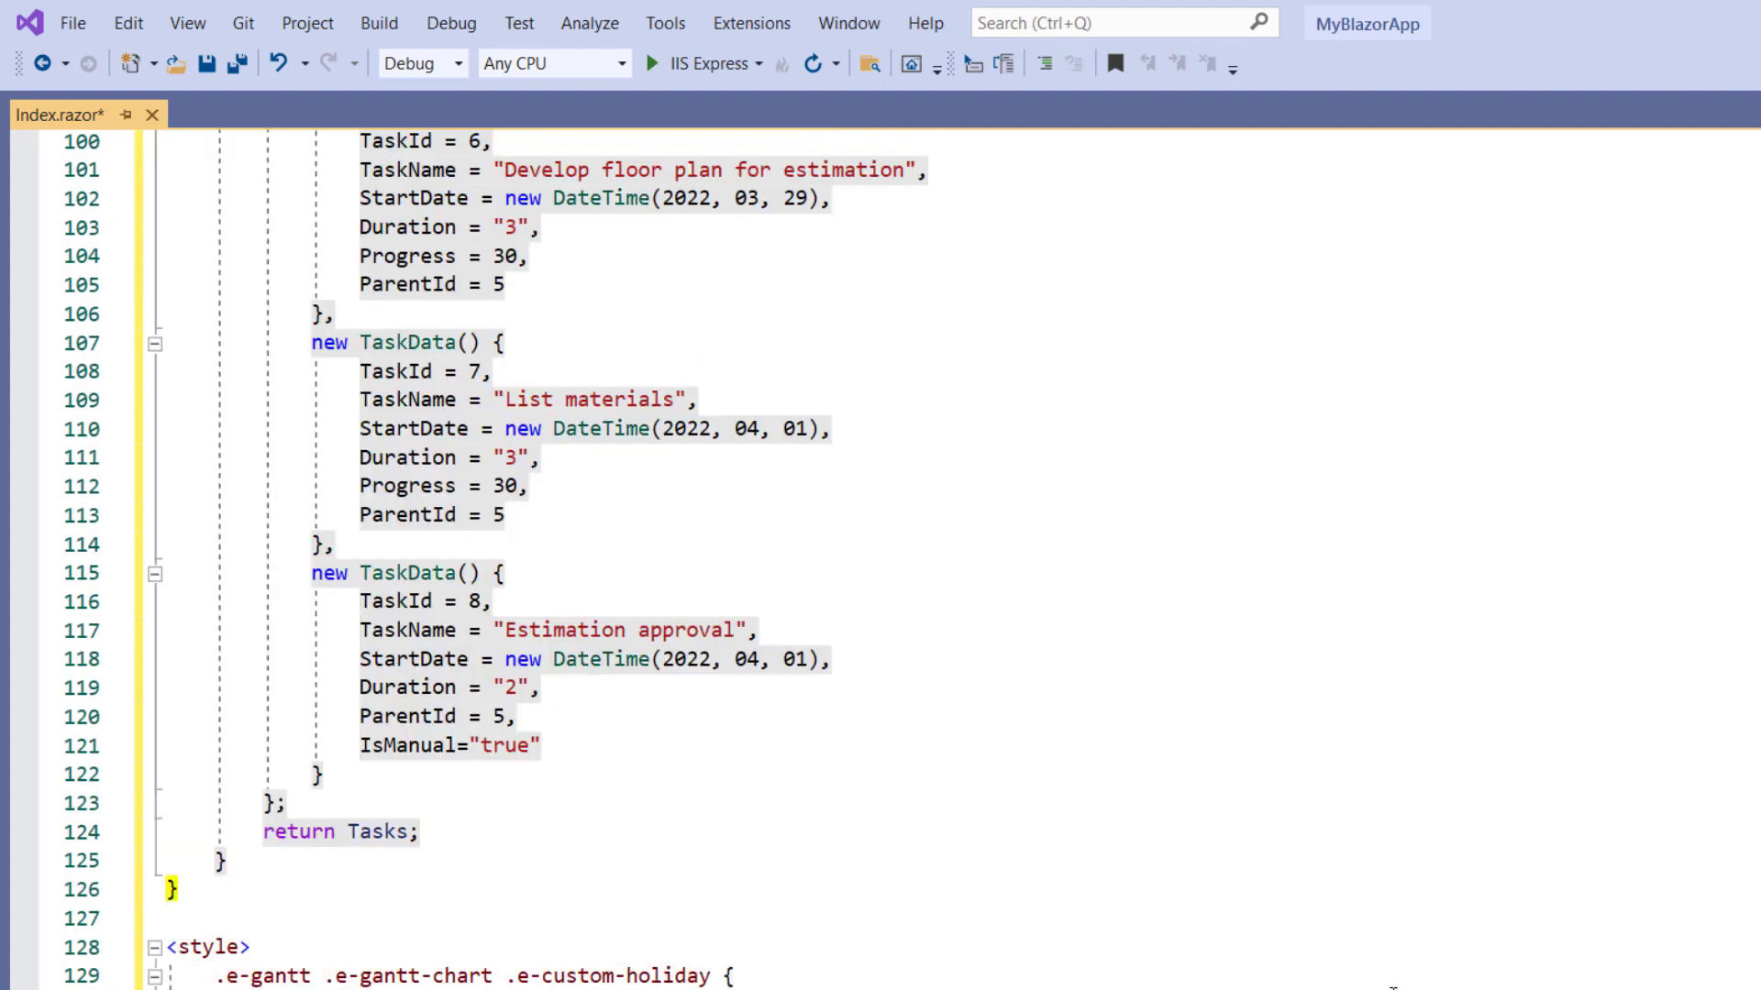
{"action": "scroll", "coordinate": [1393, 985], "scroll_direction": "up", "scroll_amount": 1}
{"action": "scroll", "coordinate": [1392, 985], "scroll_direction": "up", "scroll_amount": 12}
{"action": "scroll", "coordinate": [1392, 986], "scroll_direction": "up", "scroll_amount": 7}
{"action": "scroll", "coordinate": [1392, 985], "scroll_direction": "up", "scroll_amount": 8}
{"action": "scroll", "coordinate": [1392, 985], "scroll_direction": "up", "scroll_amount": 5}
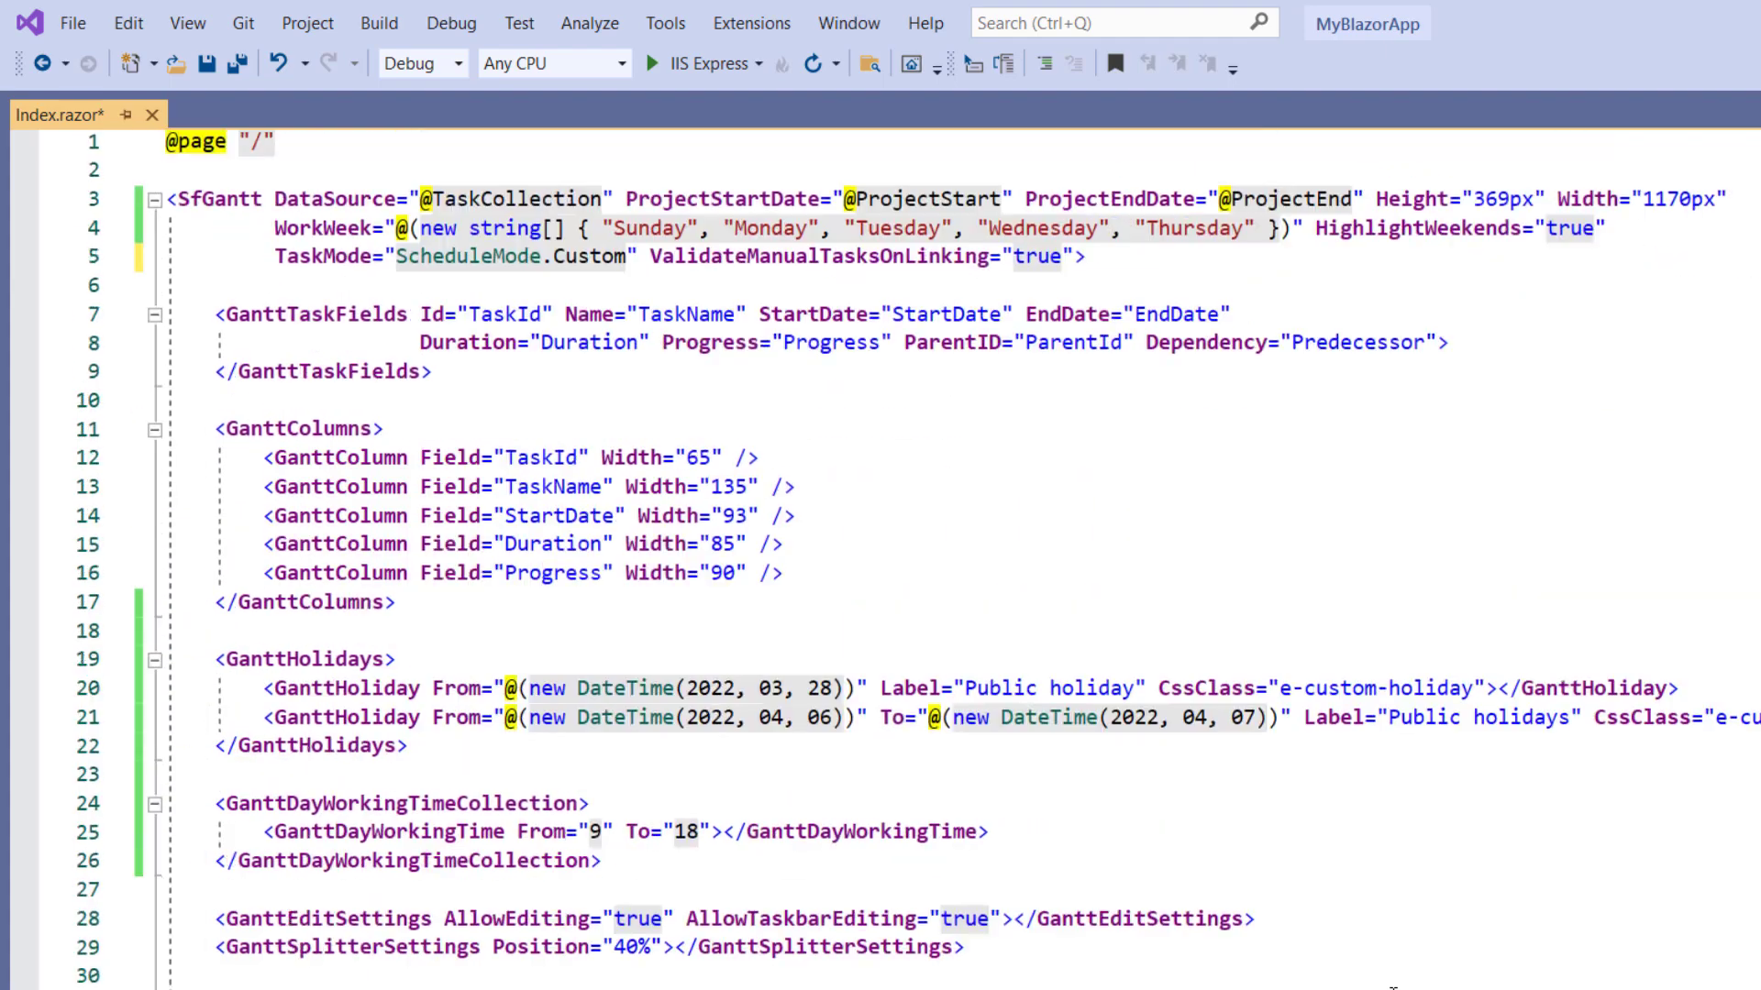
- Add the Manual="IsManual" mapping to GanttTaskFields
{"action": "left_click", "coordinate": [1436, 344]}
{"action": "key", "text": "Return"}
{"action": "type", "text": "Man"}
{"action": "key", "text": "Tab"}
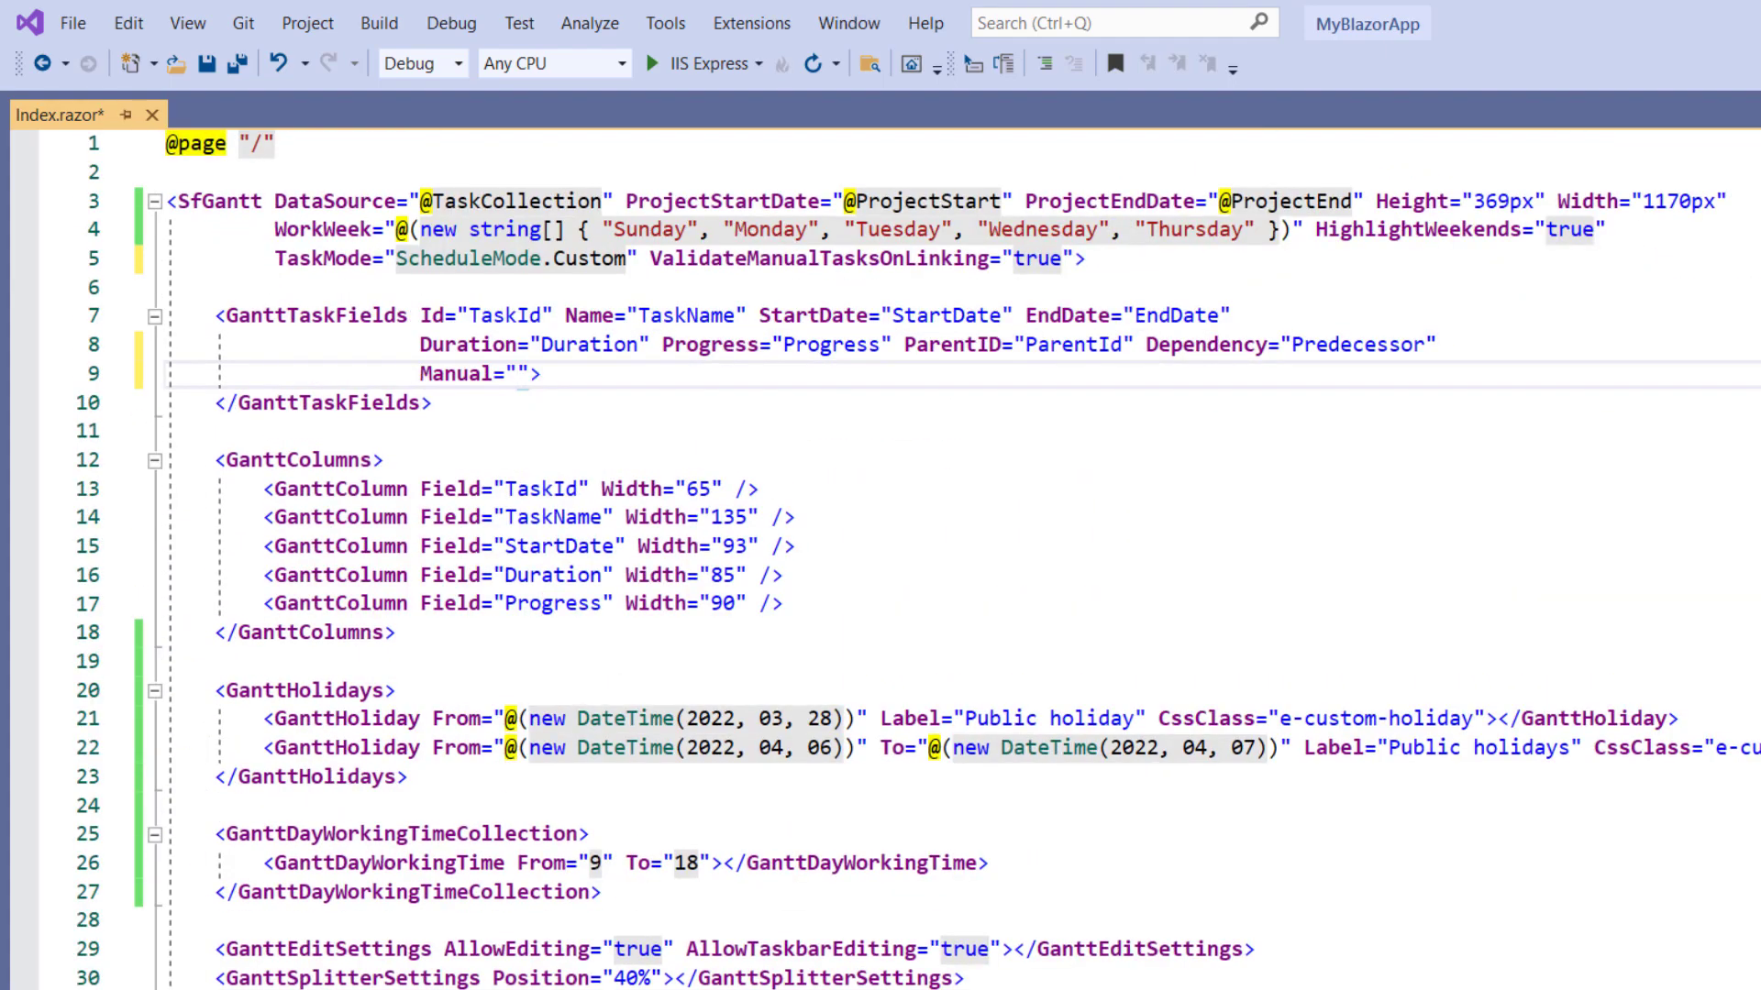
{"action": "type", "text": "IsManual"}
- Add a GanttColumn with Field="IsManual" after the Duration column, then save and rerun
{"action": "key", "text": "Down"}
{"action": "key", "text": "Down"}
{"action": "key", "text": "Down"}
{"action": "key", "text": "End"}
{"action": "key", "text": "Return"}
{"action": "type", "text": "<Gantt"}
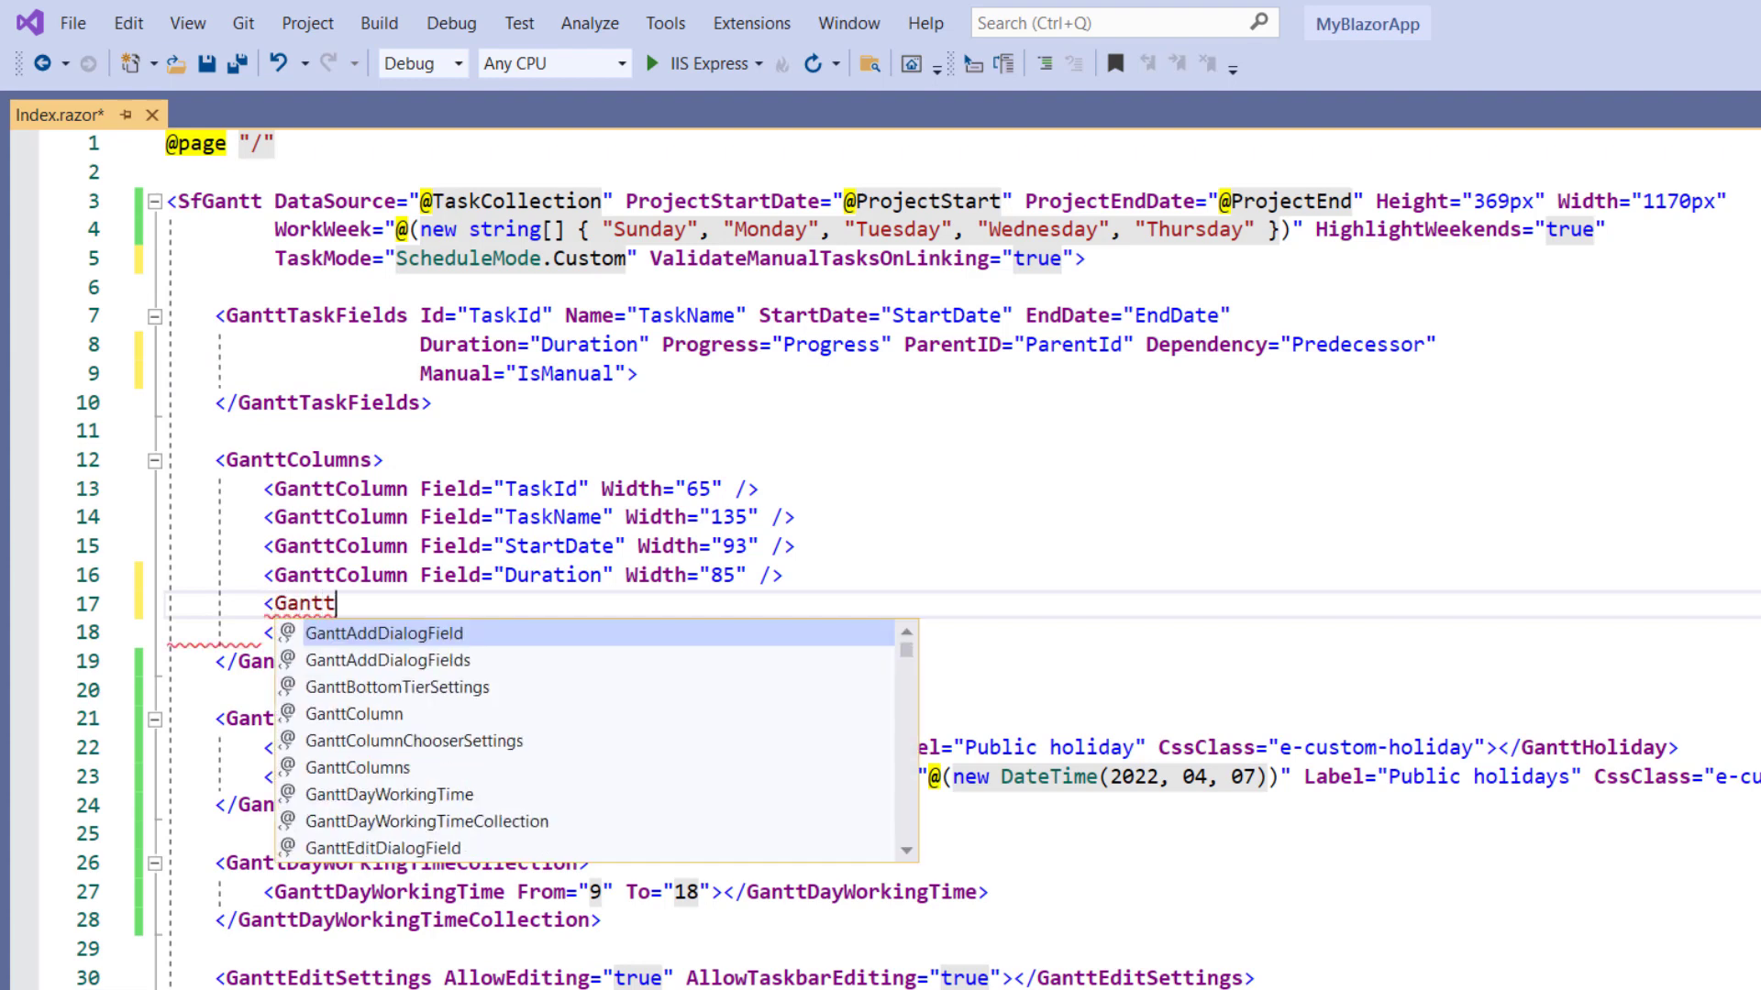
{"action": "type", "text": "Col"}
{"action": "key", "text": "Tab"}
{"action": "type", "text": ">"}
{"action": "key", "text": "Left"}
{"action": "type", "text": "Fi"}
{"action": "key", "text": "Tab"}
{"action": "type", "text": "IsManual"}
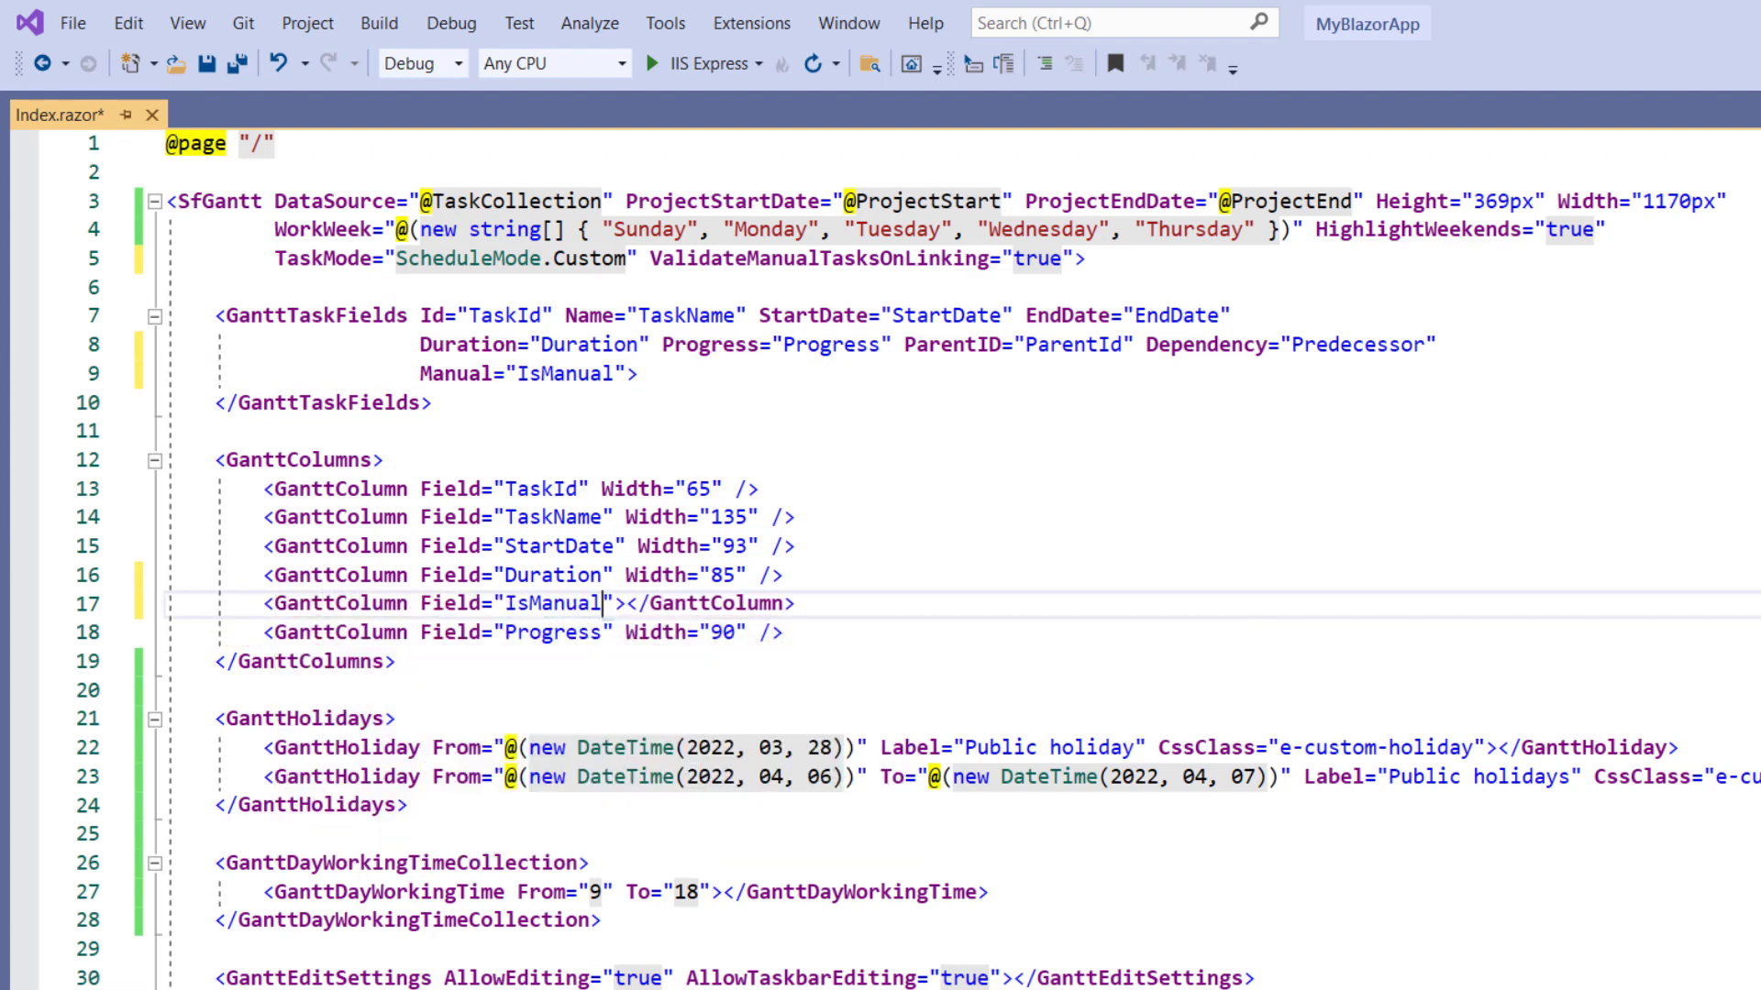
{"action": "key", "text": "ctrl+F5"}
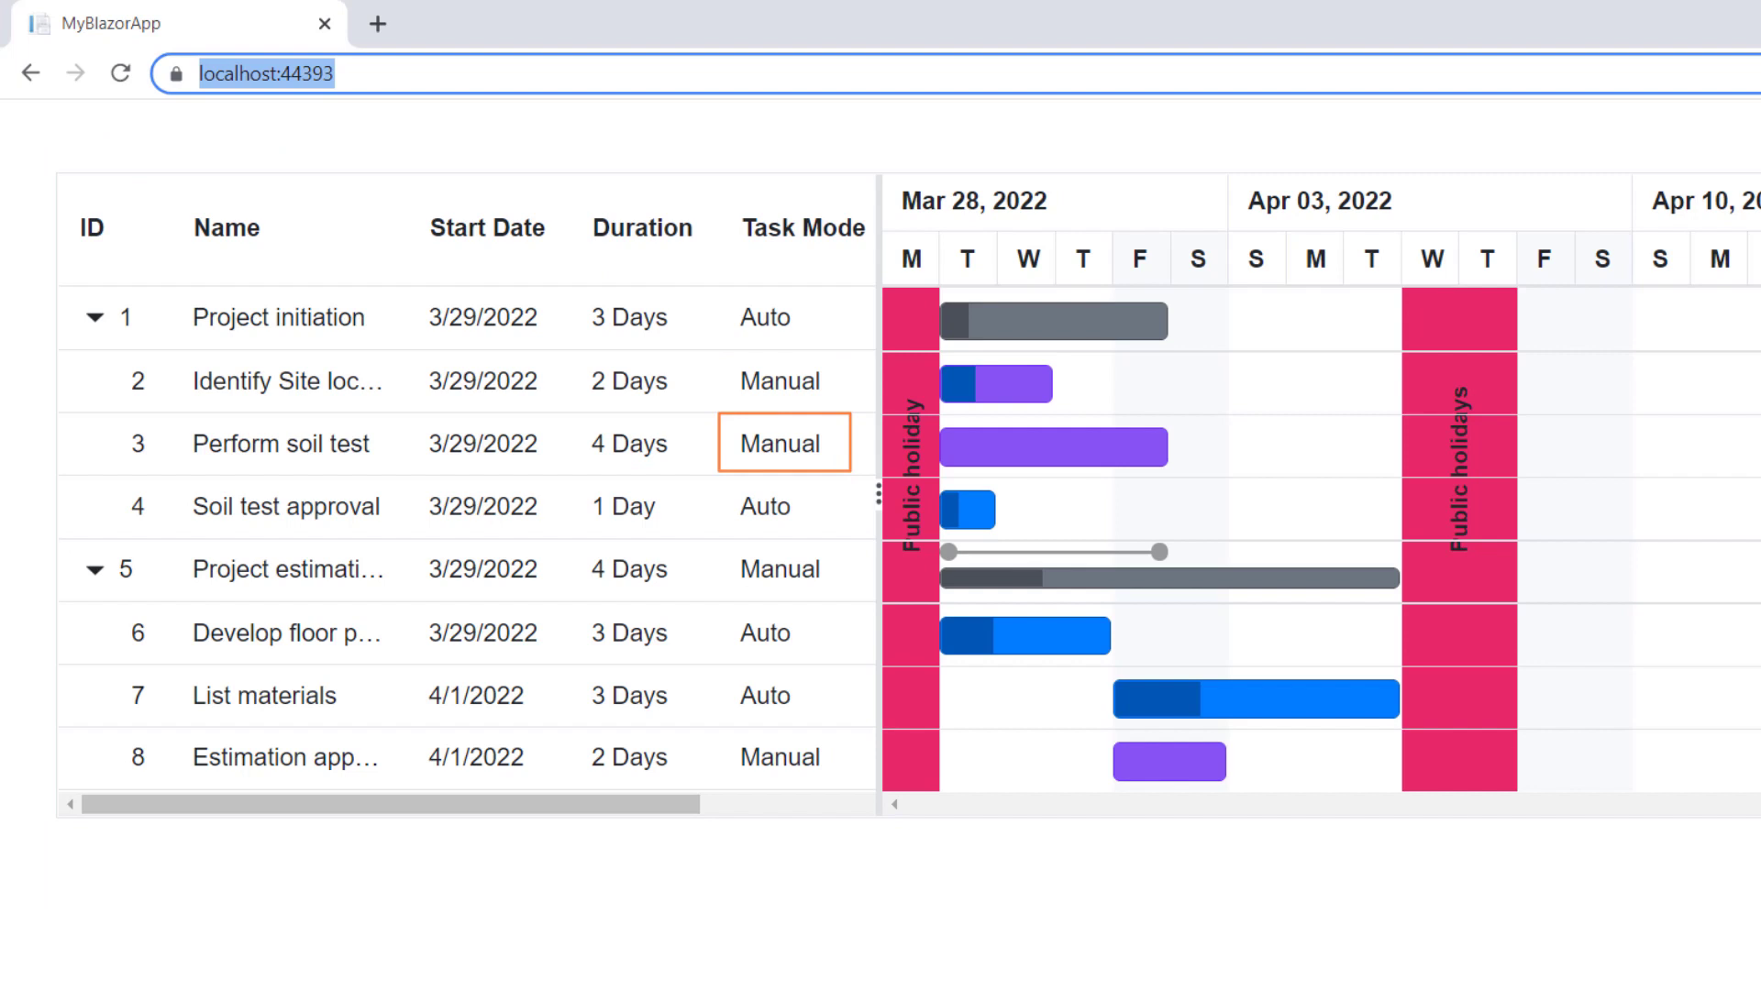
- Inspect the Task Mode column and the different Auto and Manual taskbar colours
{"action": "key", "text": "Tab"}
{"action": "key", "text": "Tab"}
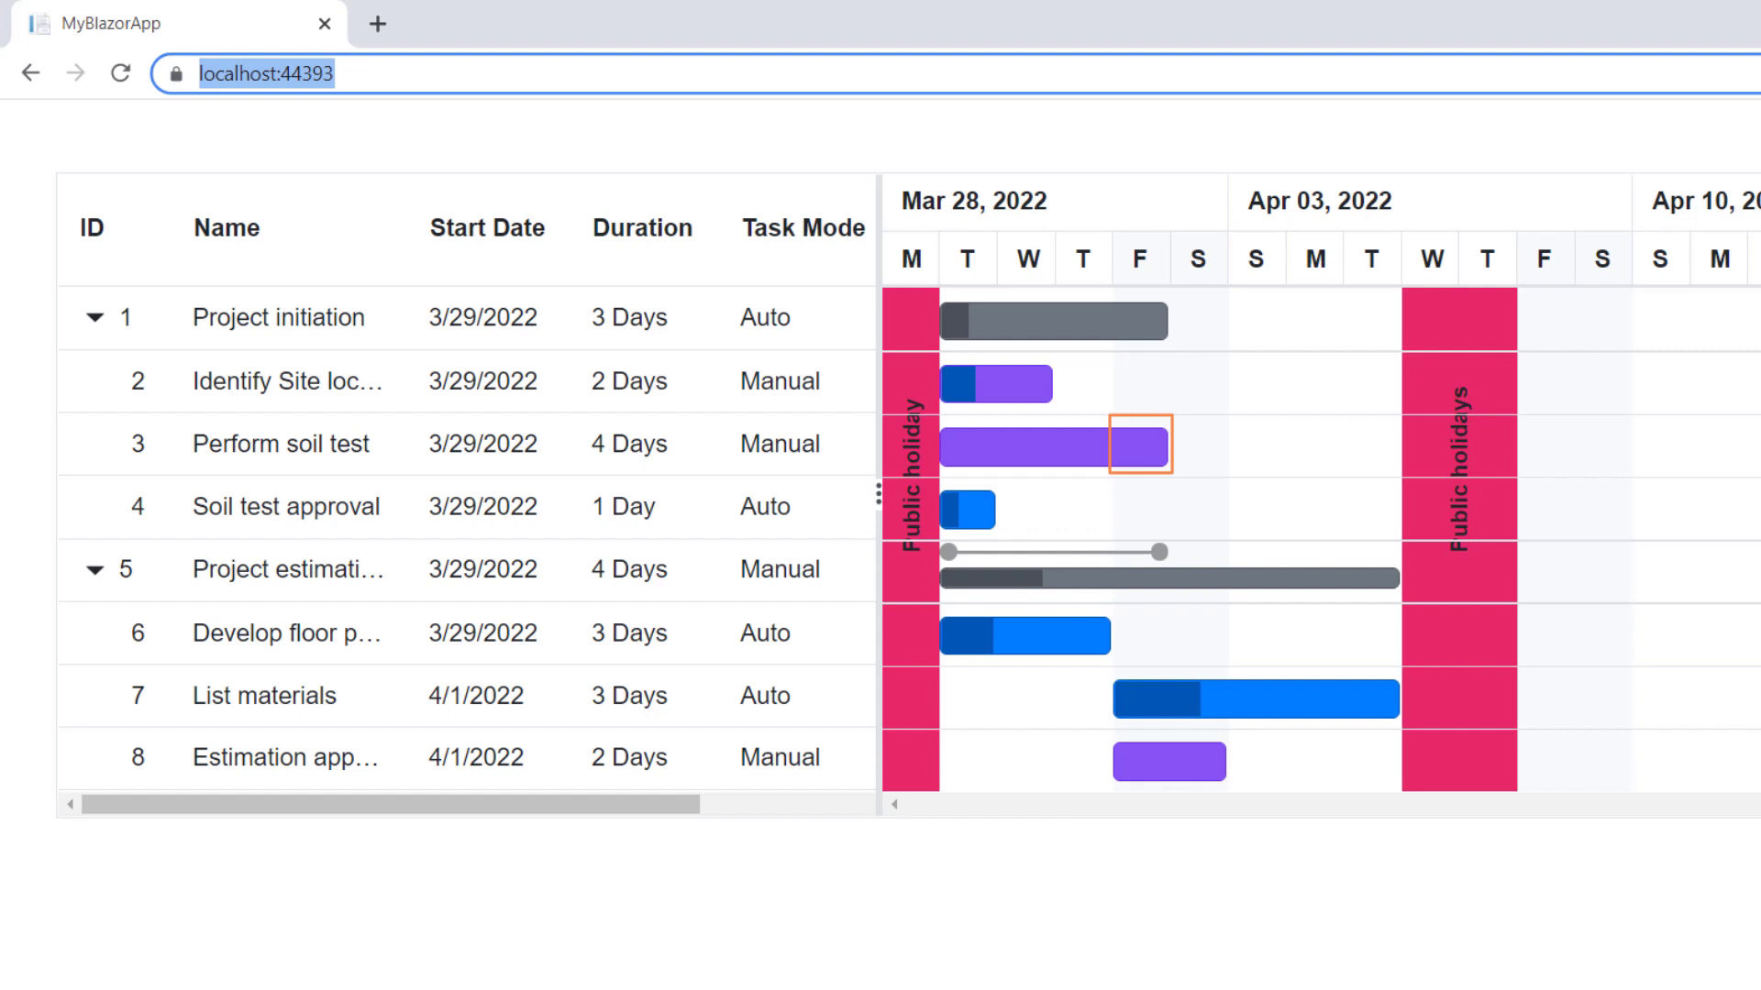
{"action": "key", "text": "Down"}
{"action": "key", "text": "Down"}
{"action": "key", "text": "Down"}
{"action": "key", "text": "shift+Tab"}
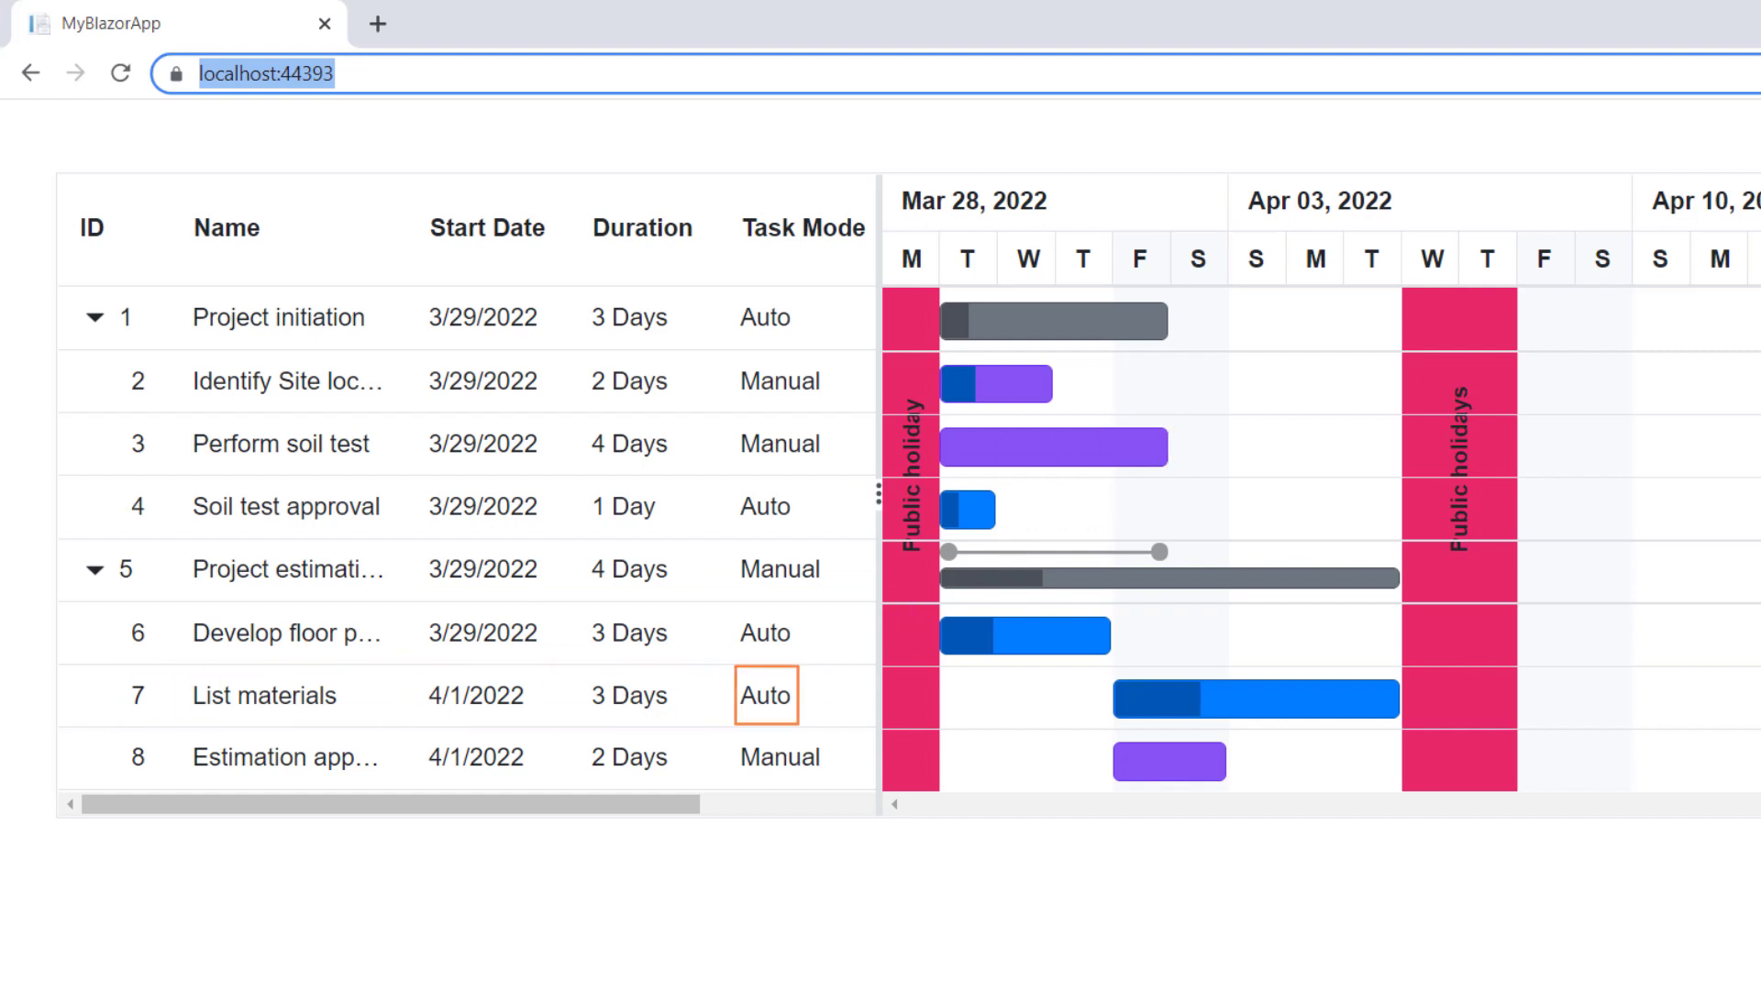
{"action": "key", "text": "shift+Tab"}
{"action": "key", "text": "shift+Tab"}
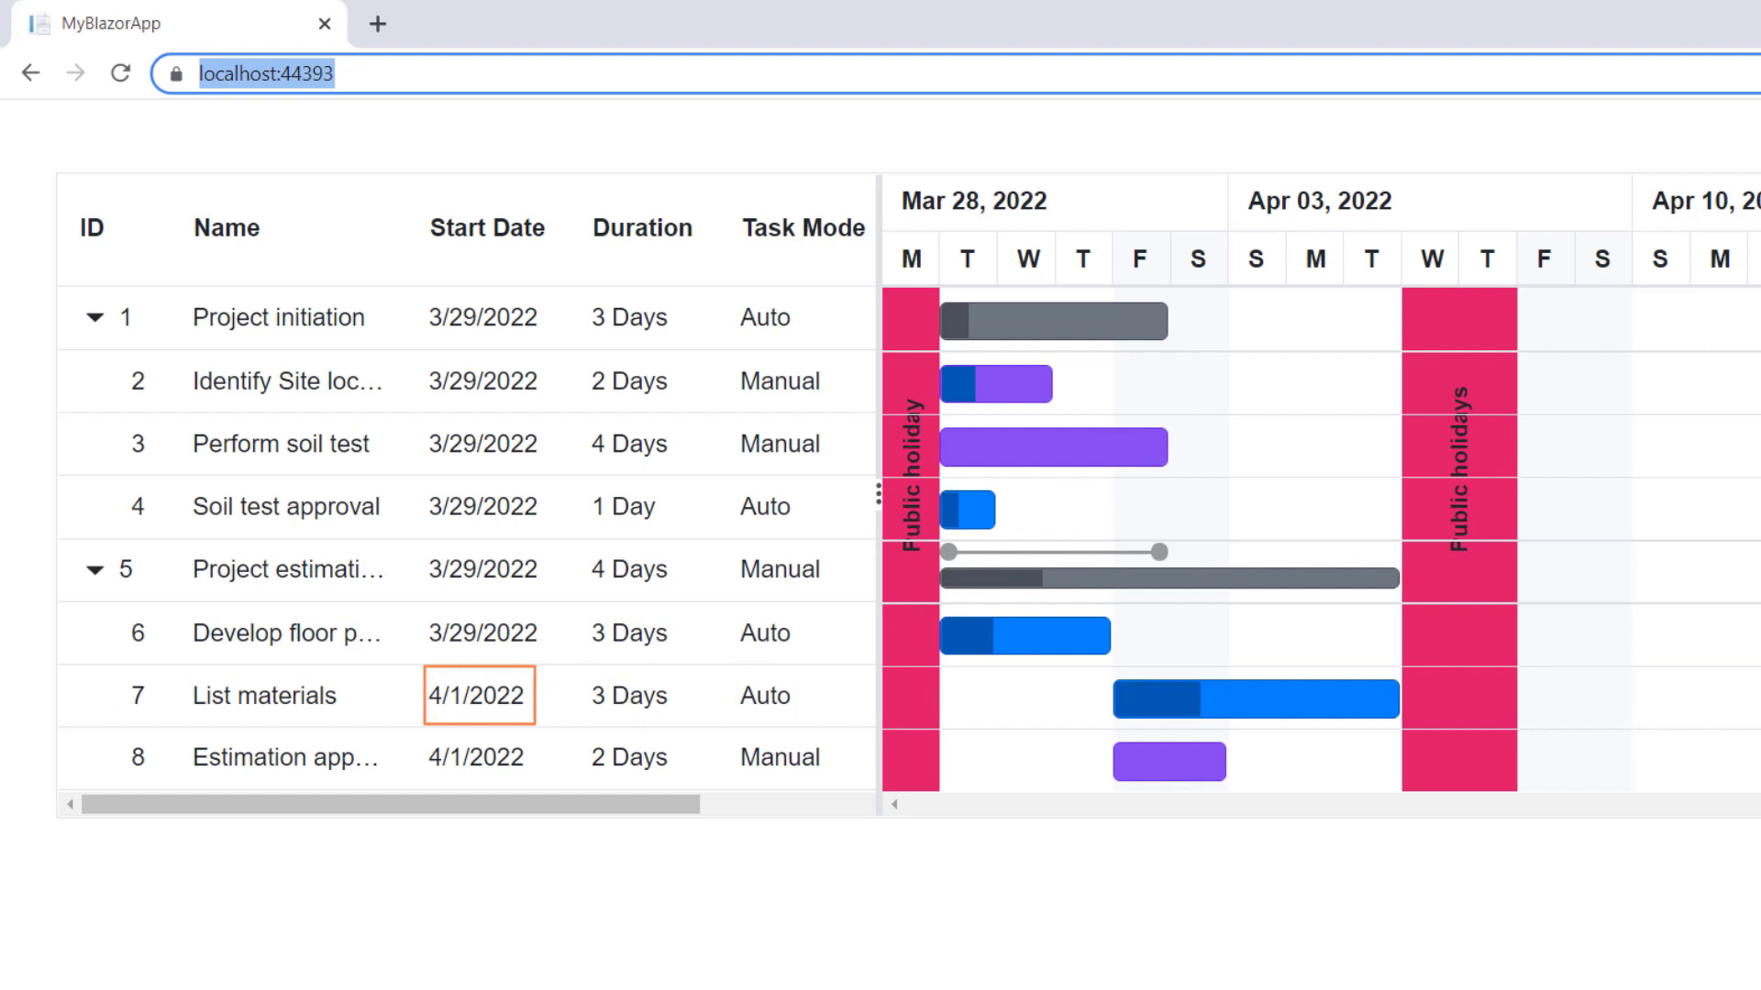
{"action": "key", "text": "Tab"}
{"action": "key", "text": "Tab"}
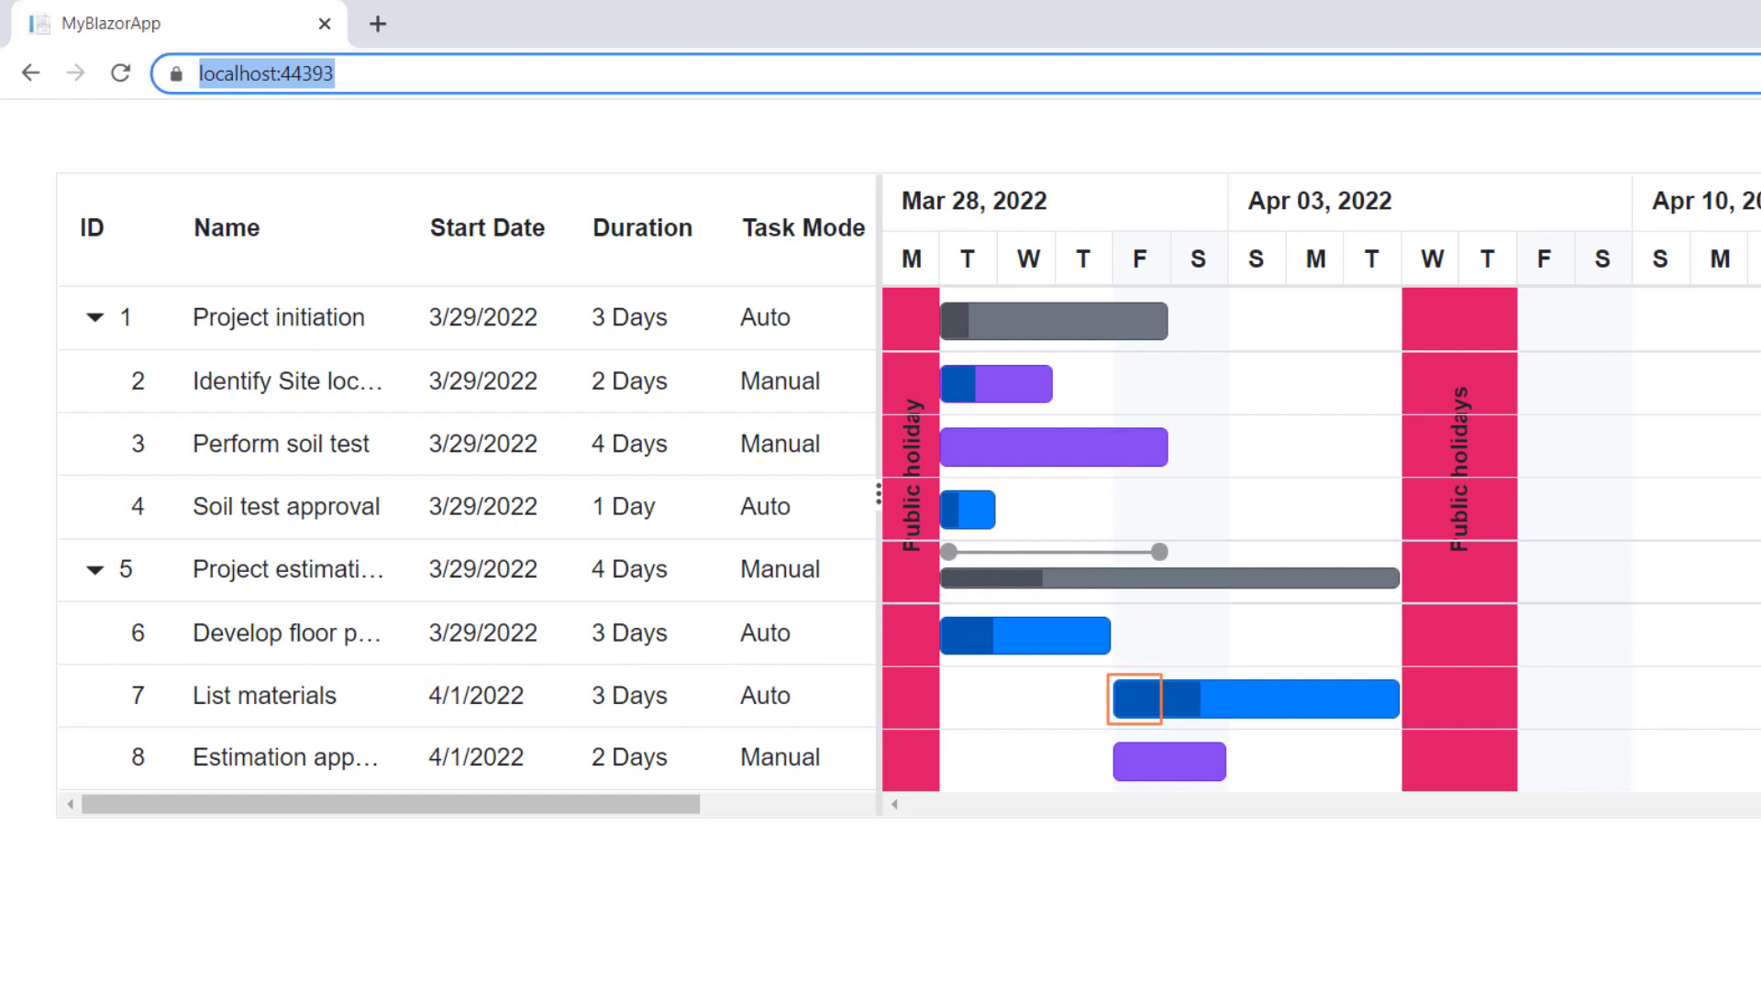
{"action": "key", "text": "Tab"}
{"action": "key", "text": "Tab"}
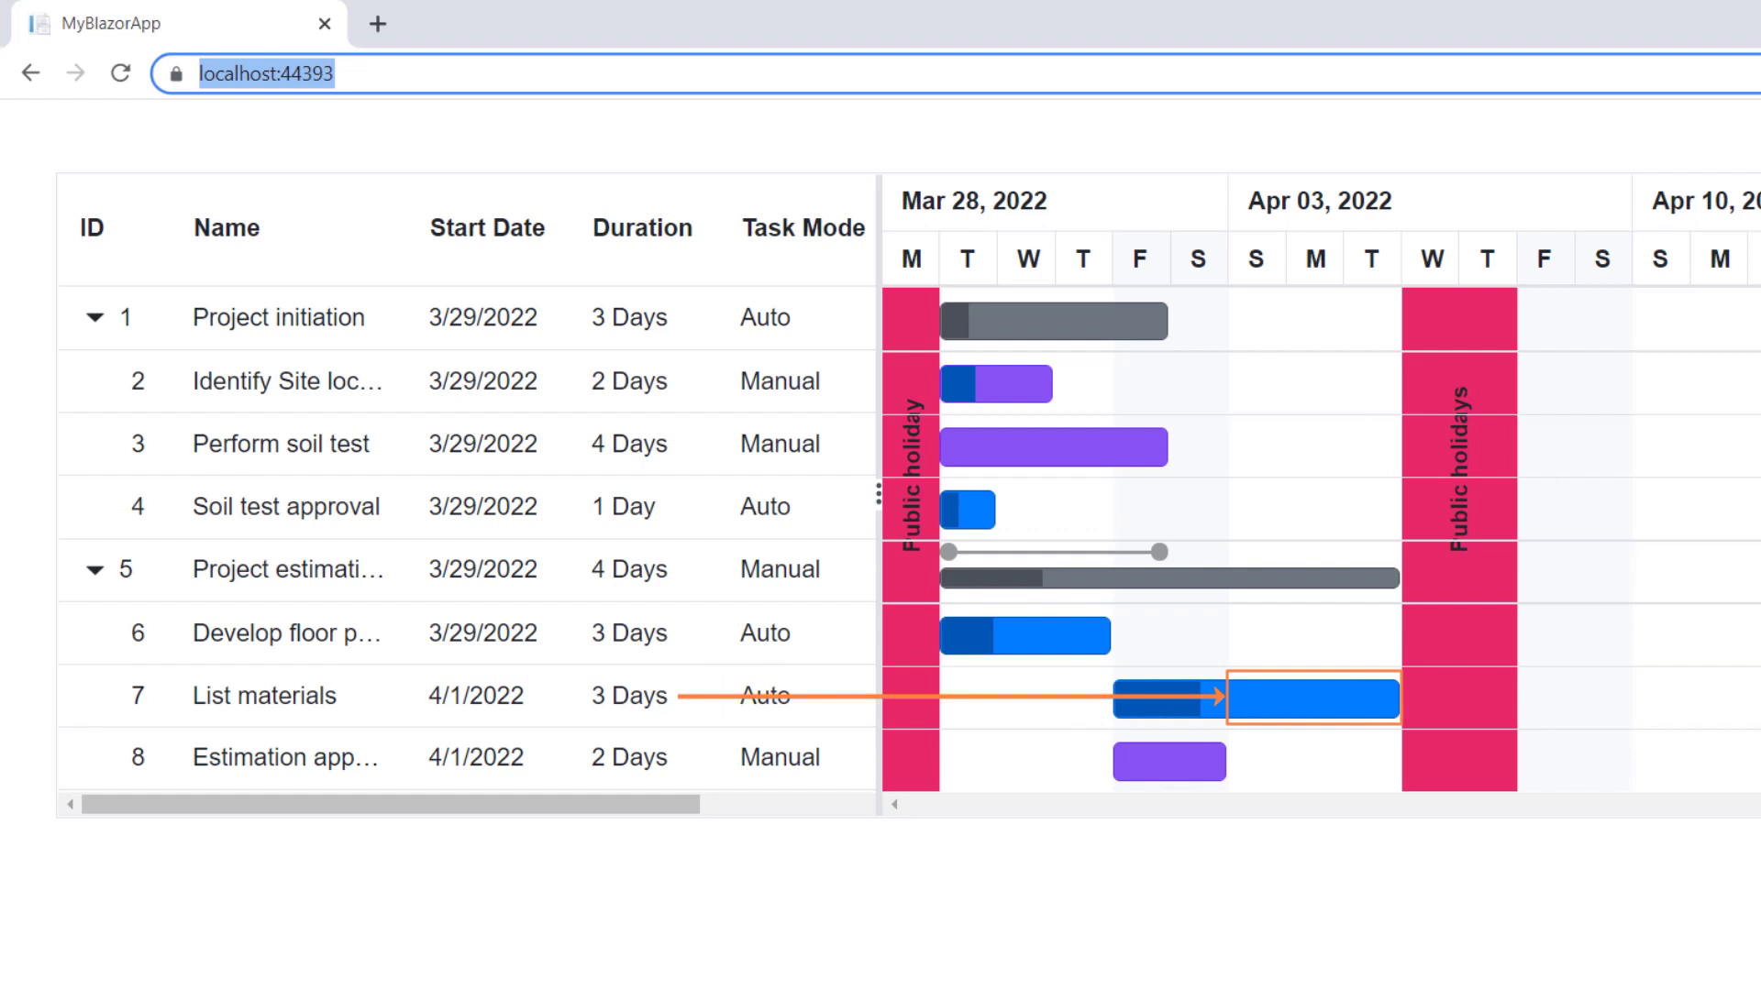
{"action": "key", "text": "shift+Tab"}
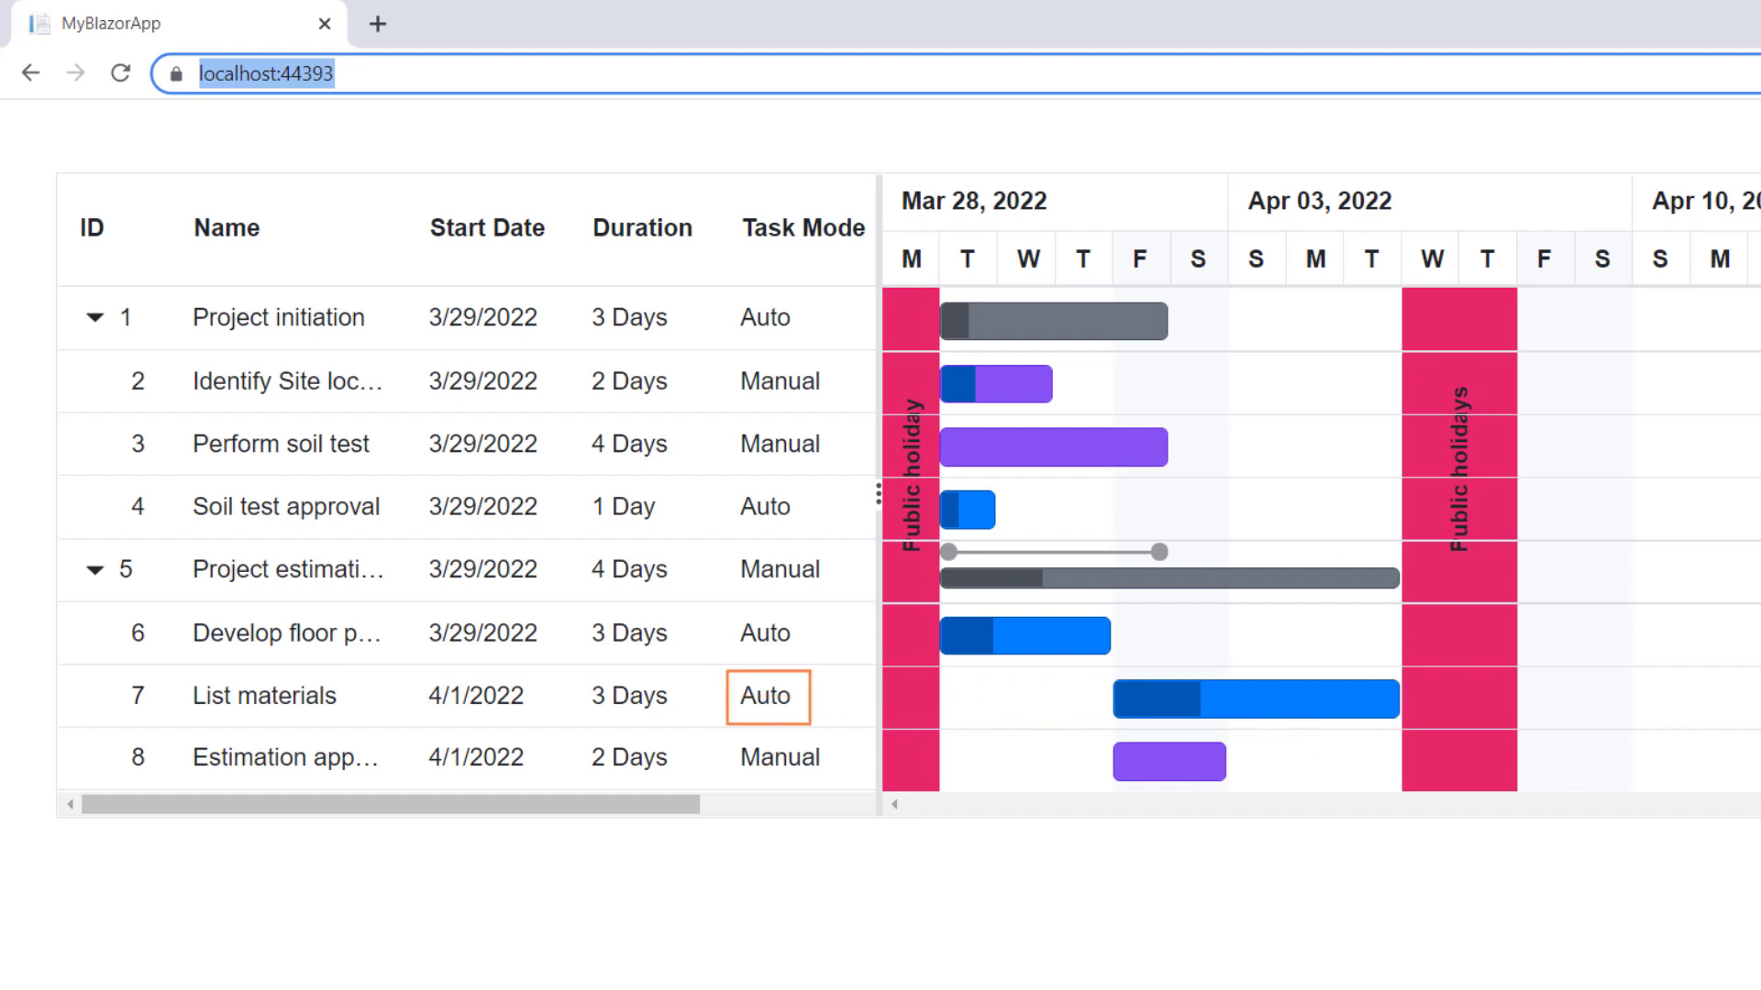
- Change List materials' duration to 4 days and task 8's duration to 6 days
{"action": "double_click", "coordinate": [633, 695]}
{"action": "type", "text": "4 Days"}
{"action": "key", "text": "Return"}
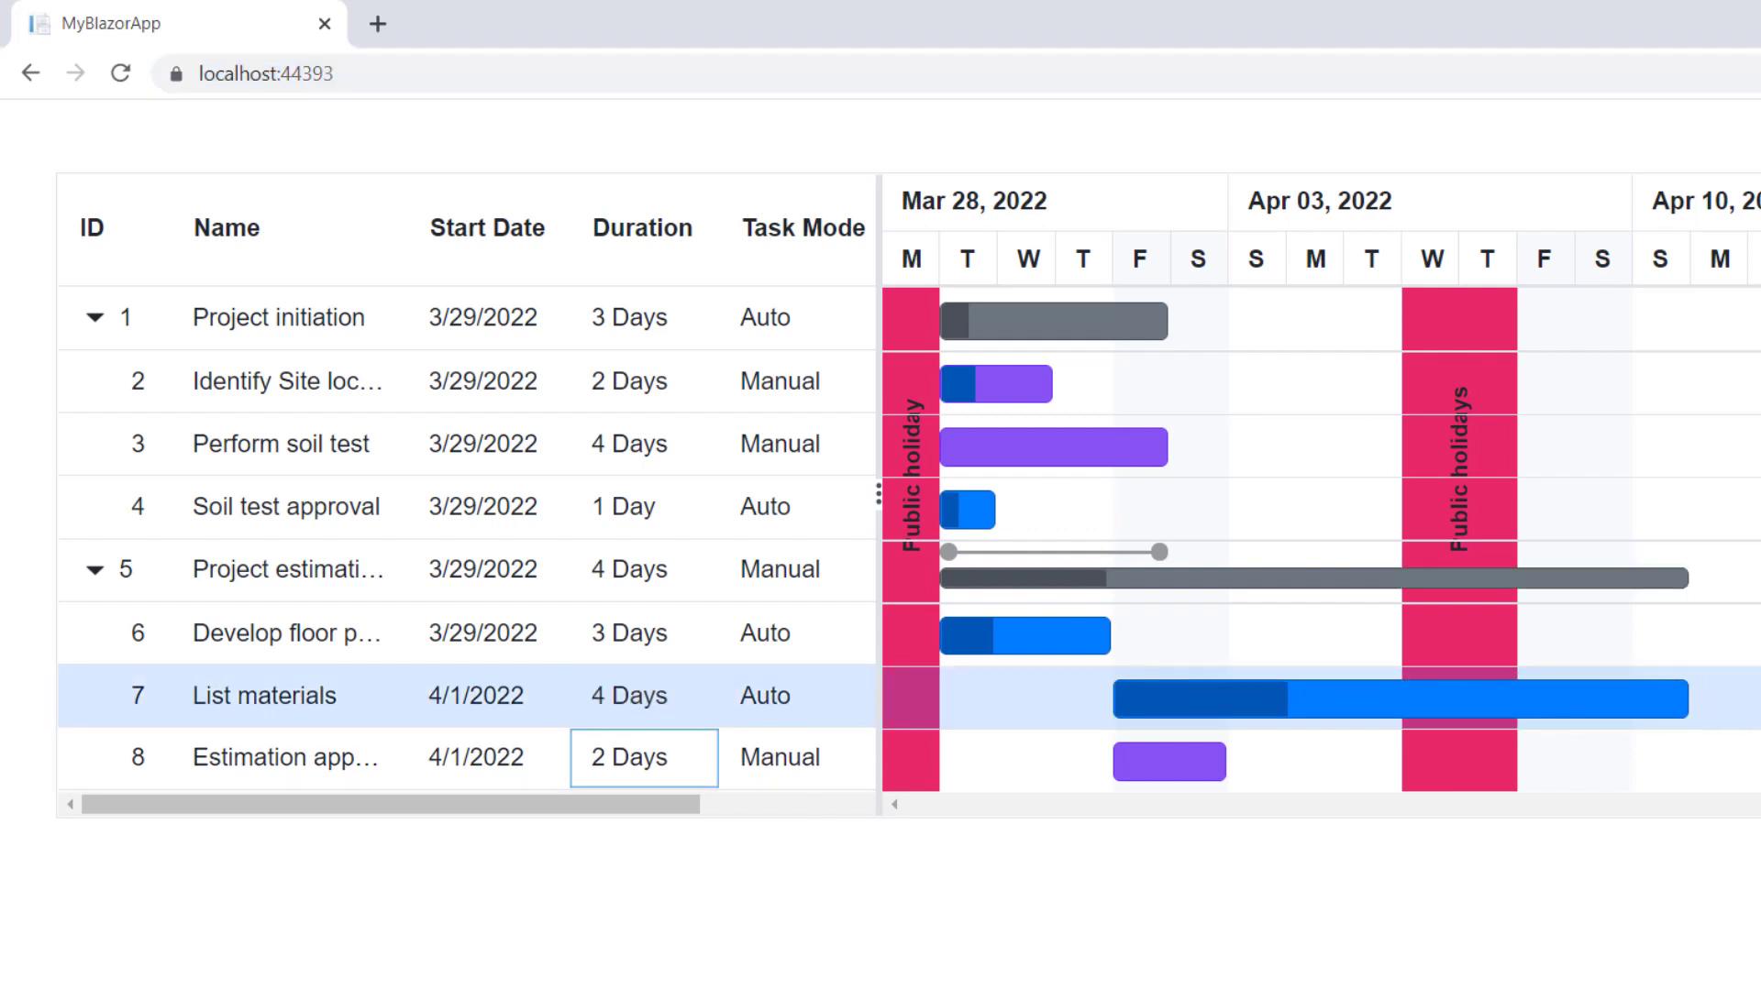
{"action": "double_click", "coordinate": [602, 759]}
{"action": "key", "text": "BackSpace"}
{"action": "type", "text": "6"}
{"action": "key", "text": "Return"}
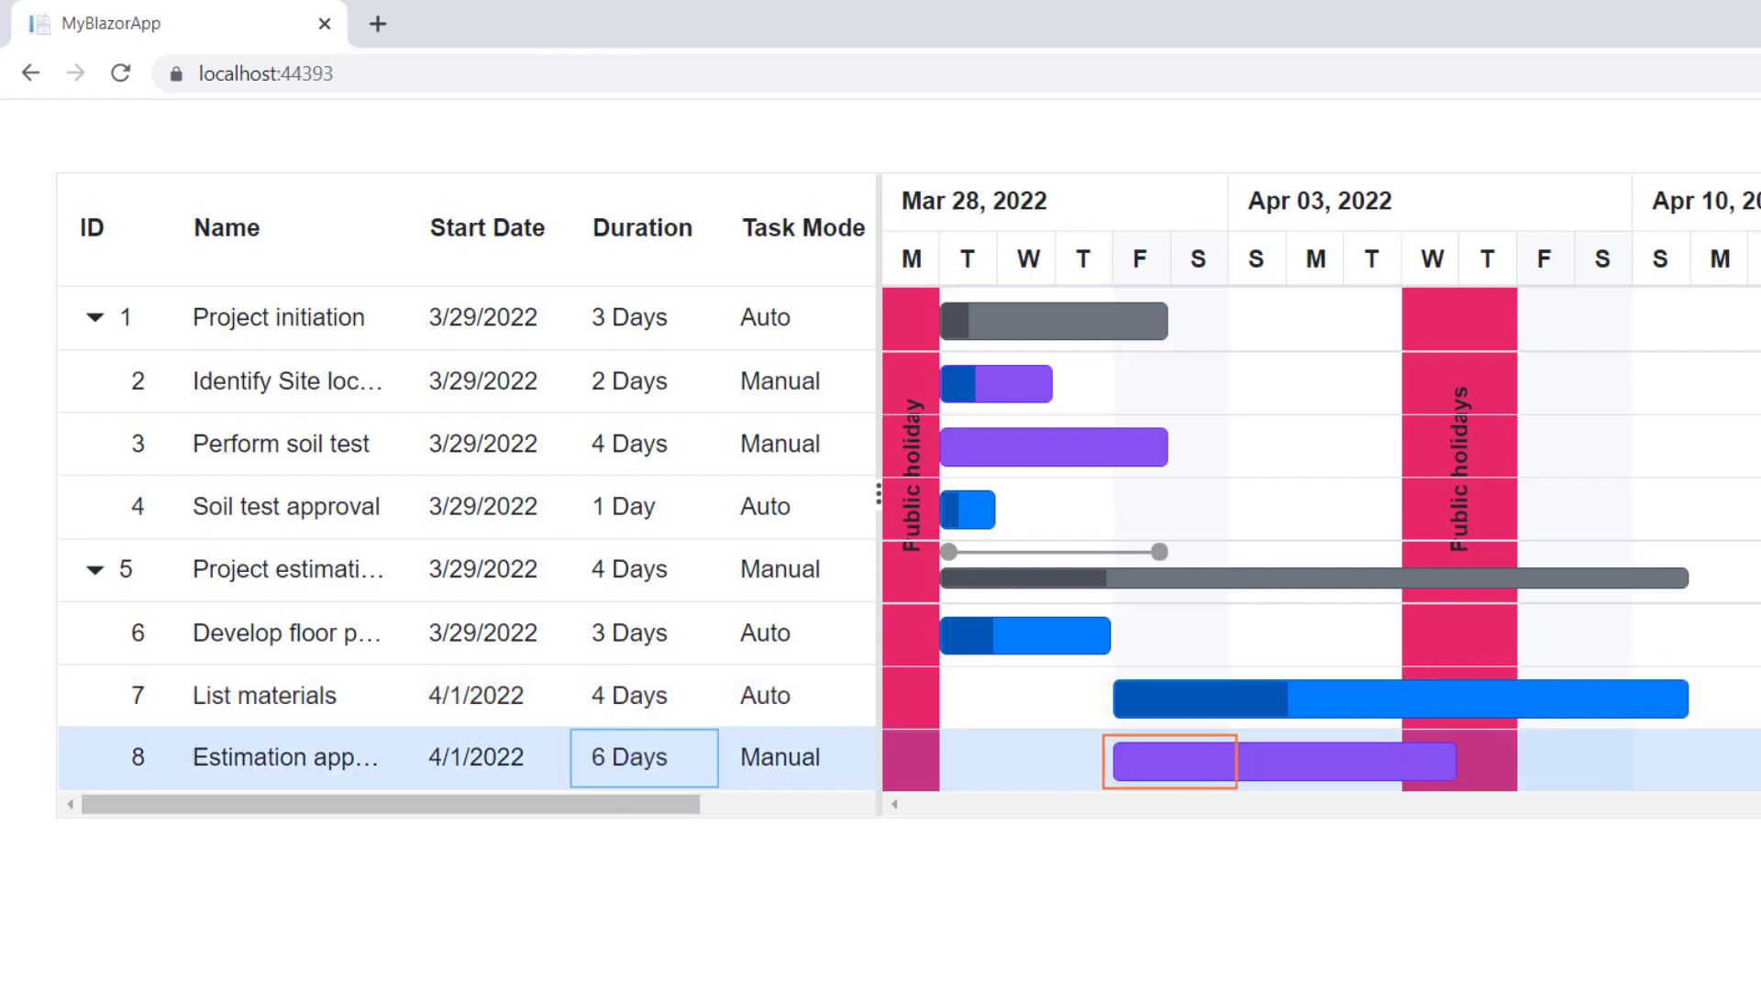